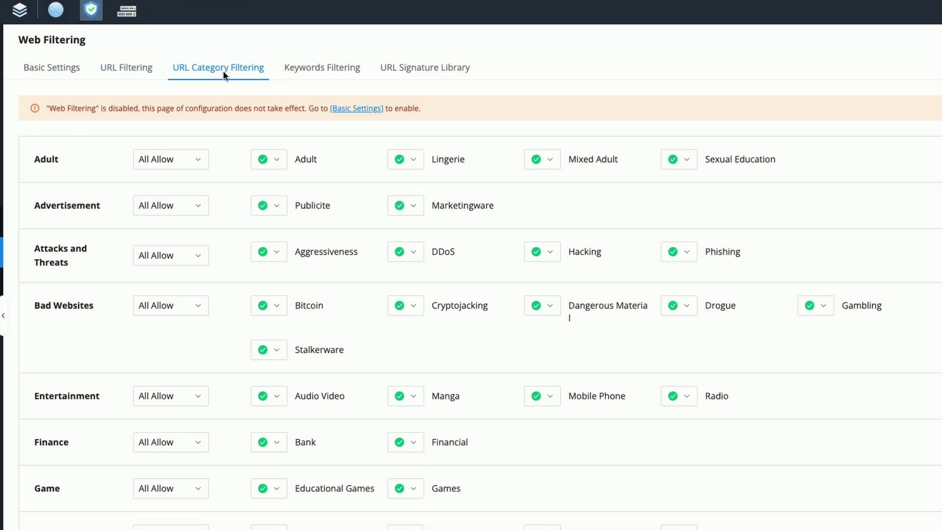
View the Keywords Filtering rules, then return to Overview and expand Content Control
left_click(320, 68)
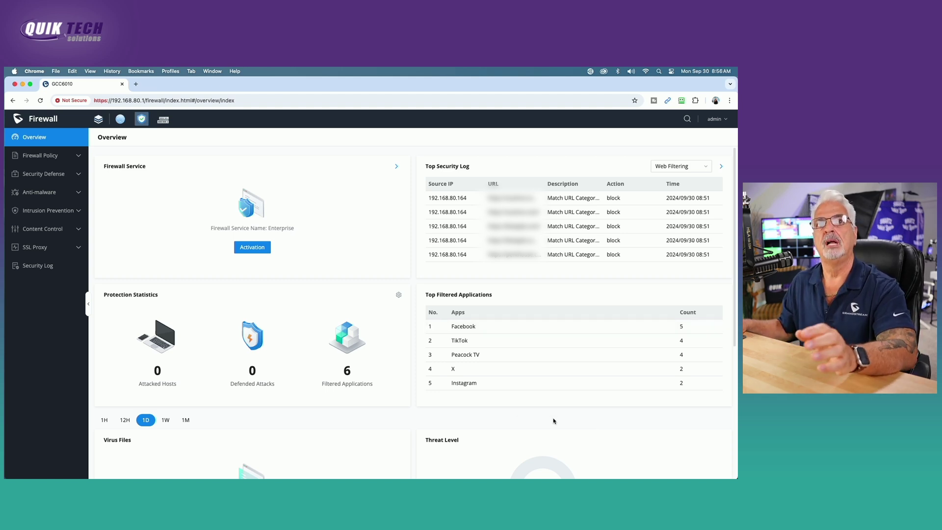
left_click(78, 229)
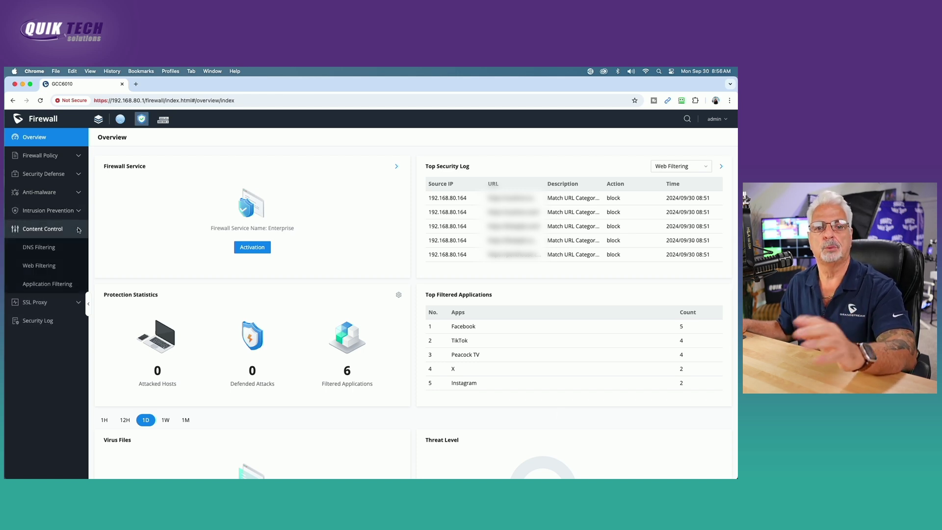
Confirm SSL Proxy is on with the TESTCA certificate, then reopen Web Filtering basic settings
left_click(37, 268)
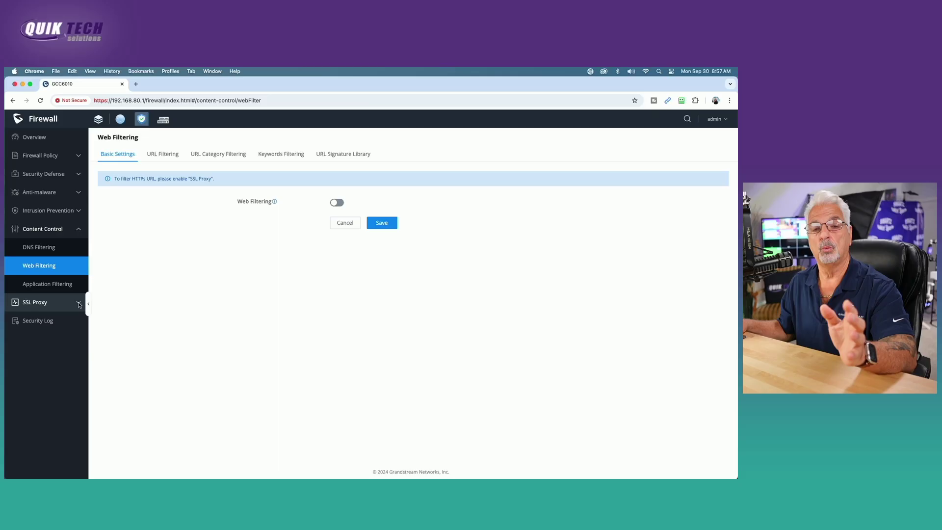
left_click(79, 304)
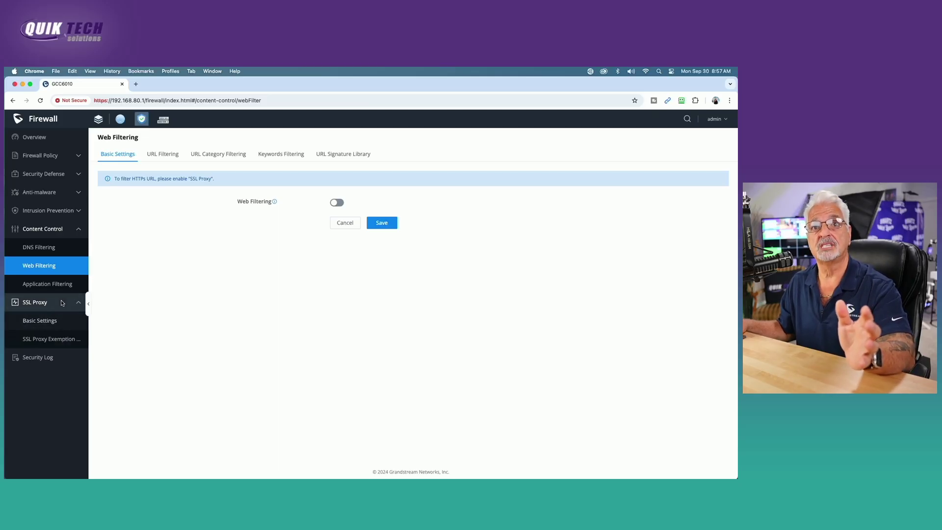
left_click(59, 320)
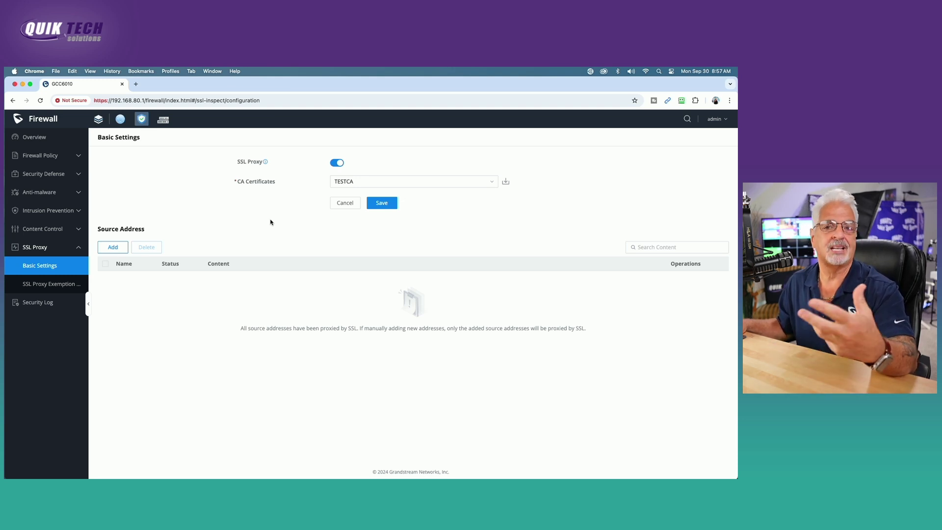
left_click(80, 233)
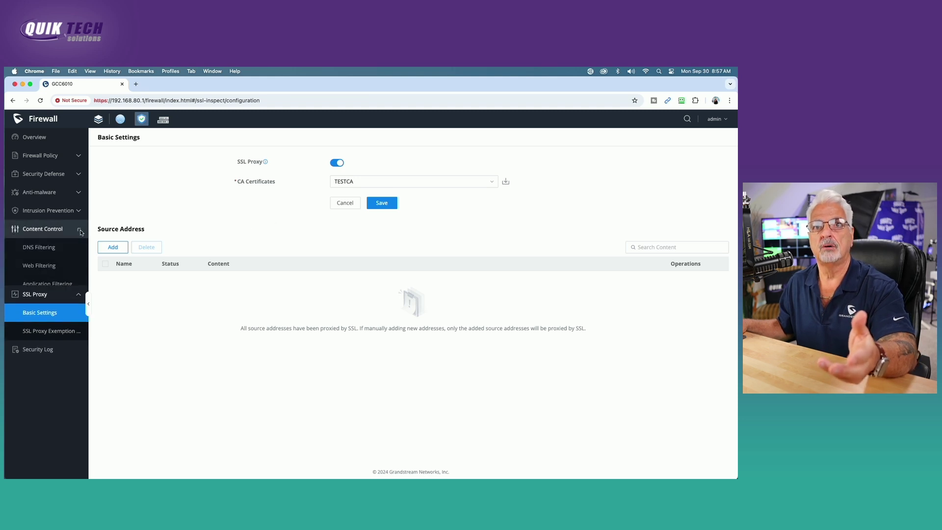
left_click(50, 265)
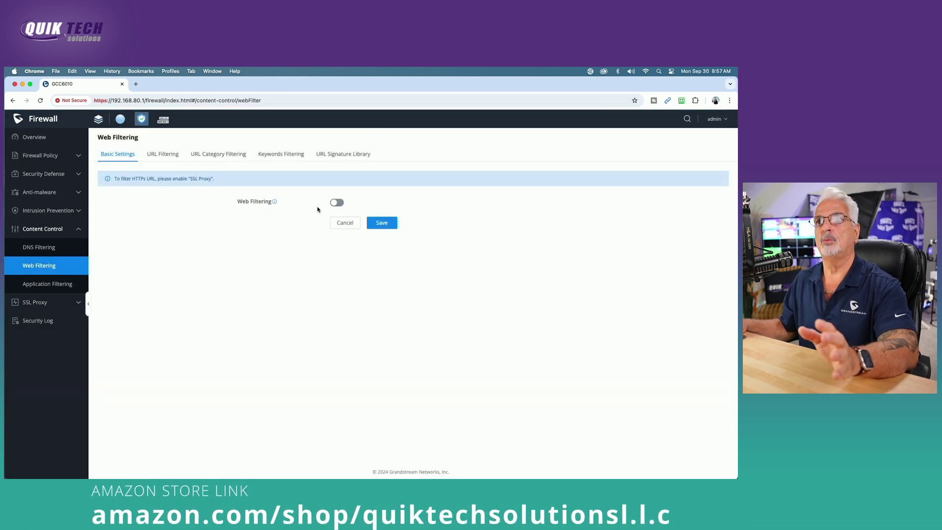
Switch Web Filtering on, save it, and show the empty URL Filtering rule list
left_click(337, 202)
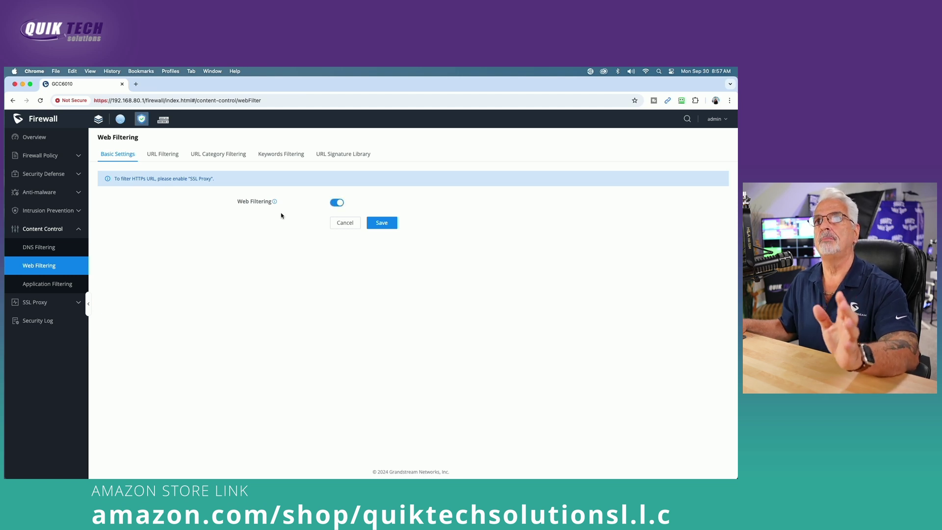
left_click(385, 224)
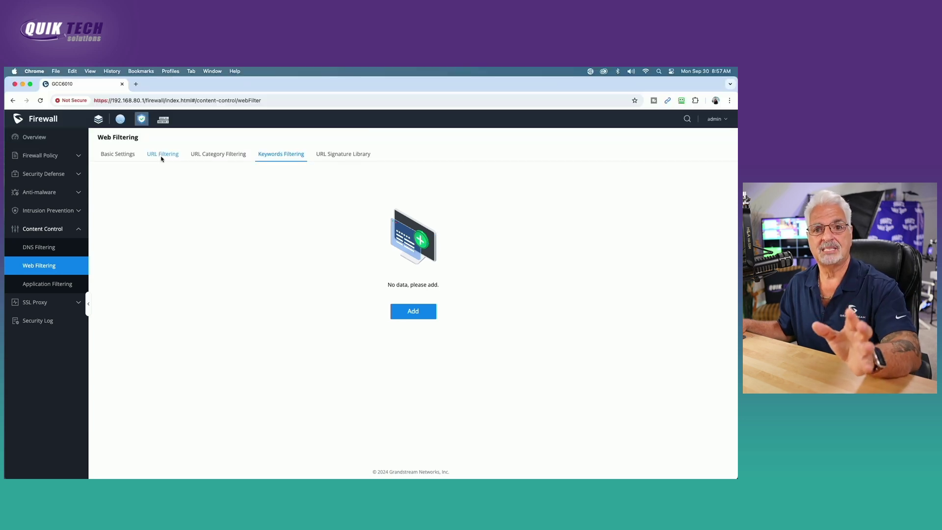
left_click(162, 159)
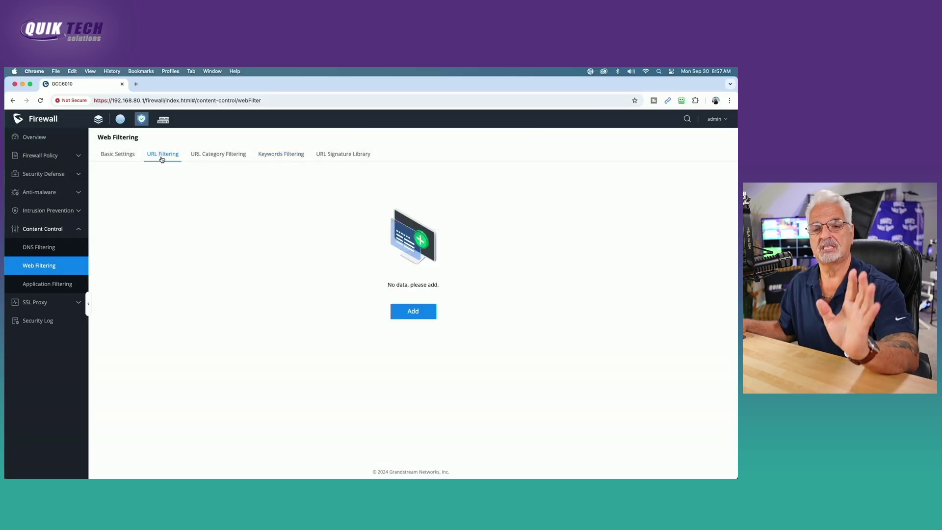
Add URL rule 'Block Quiktech' blocking quiktechsolutions.com with Simple Match
left_click(407, 313)
left_click(348, 165)
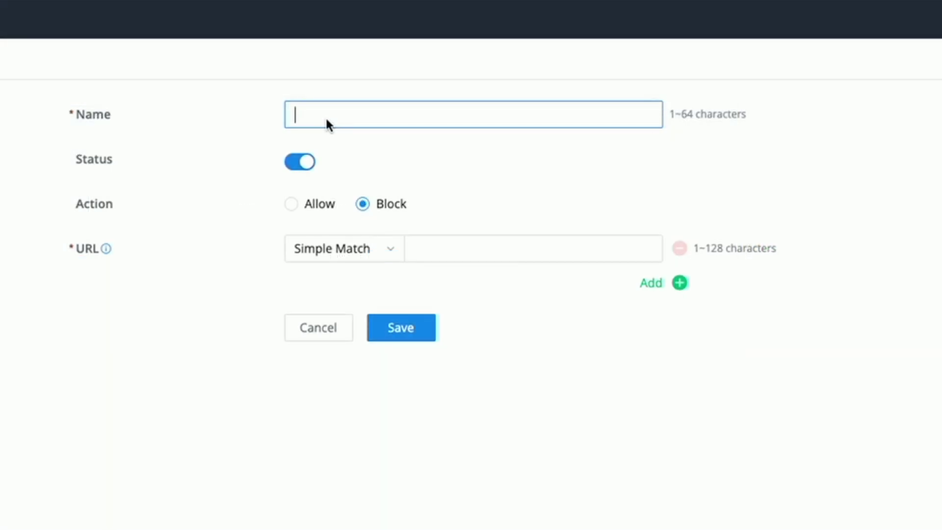
type("Block Quiktech")
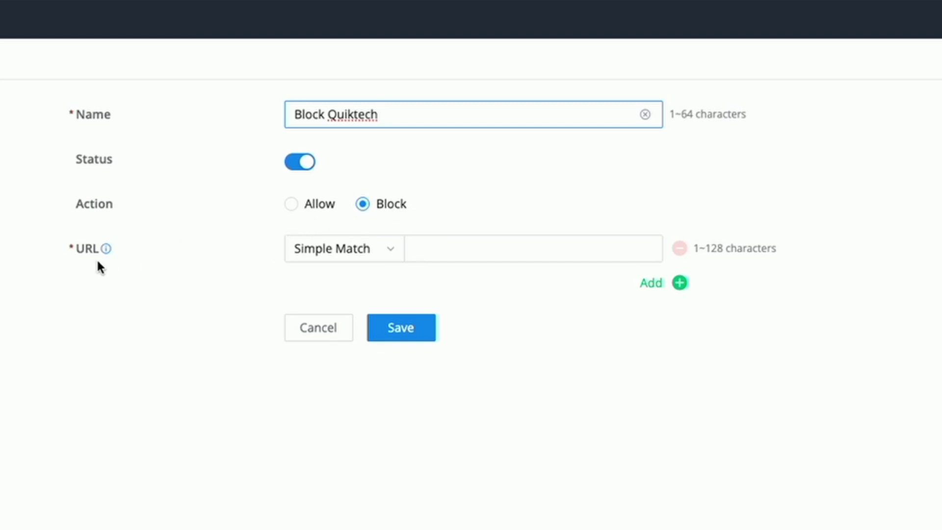
left_click(390, 252)
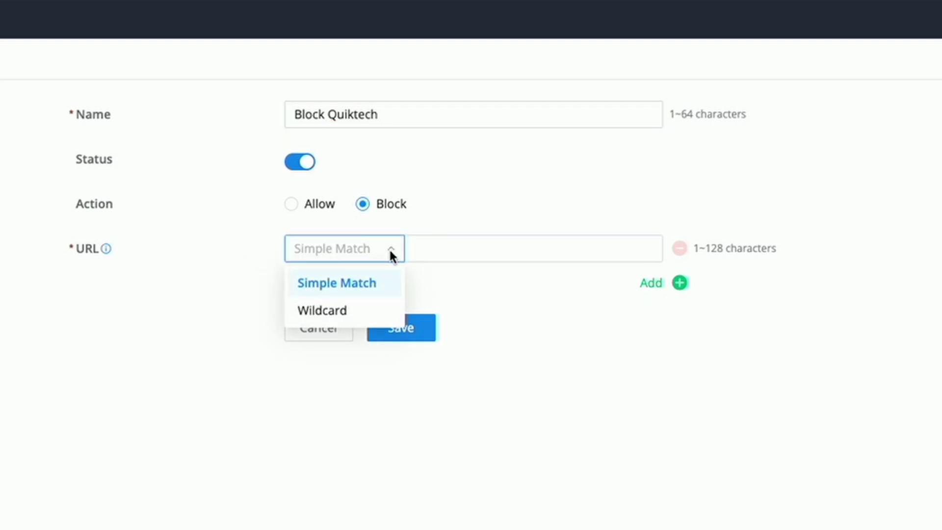
left_click(390, 251)
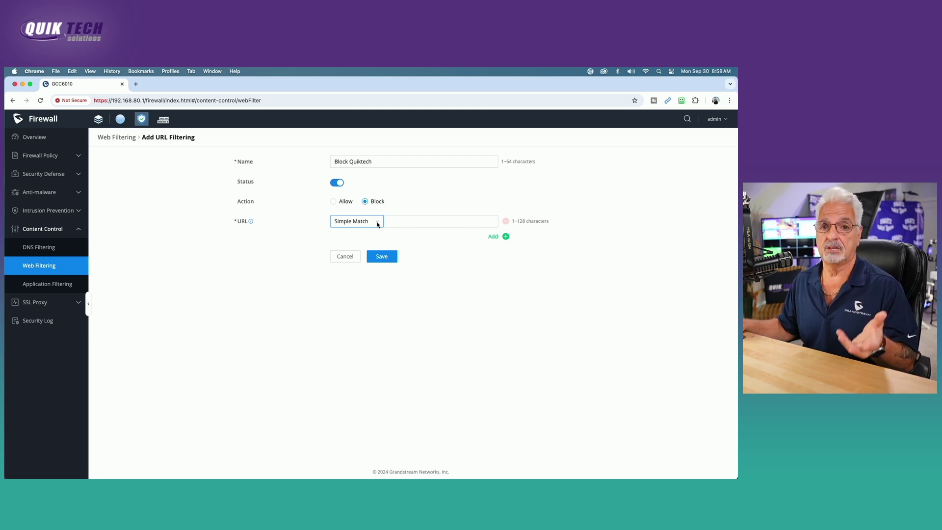
left_click(401, 220)
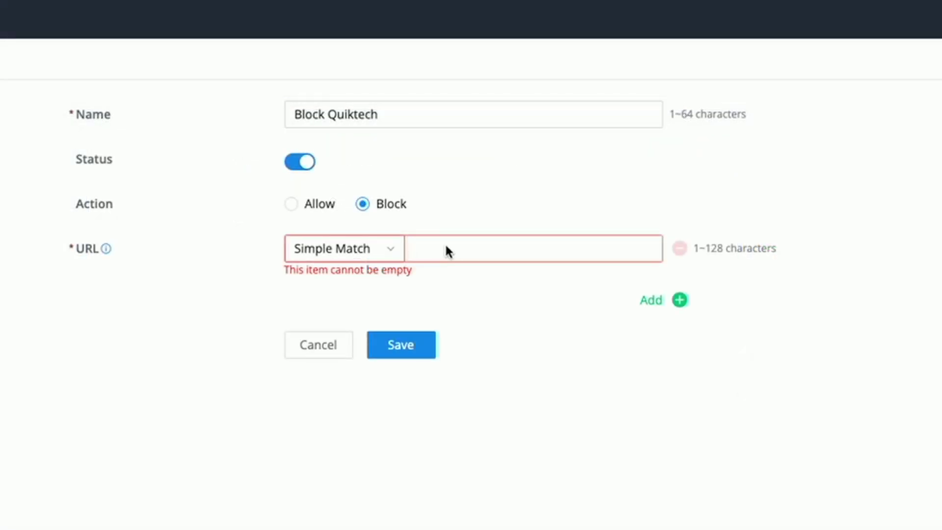
type("quiktechsolutions.com")
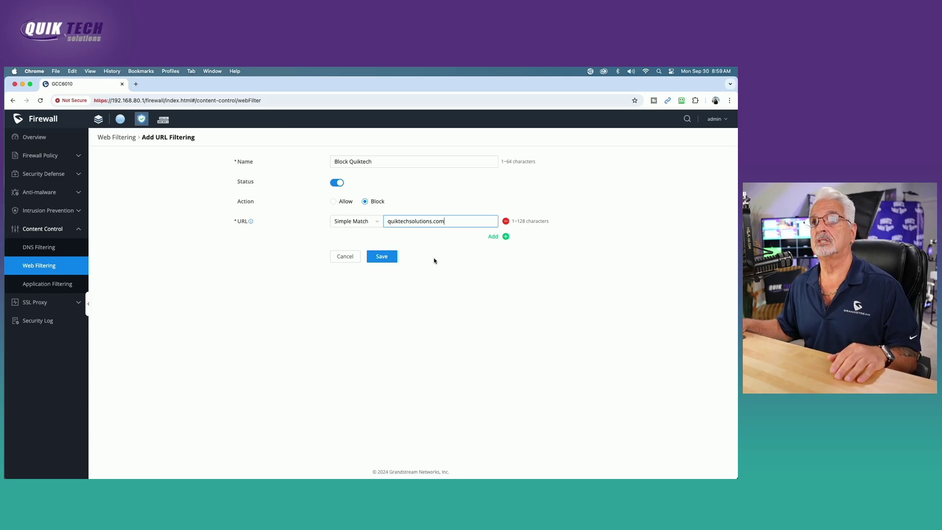
left_click(383, 257)
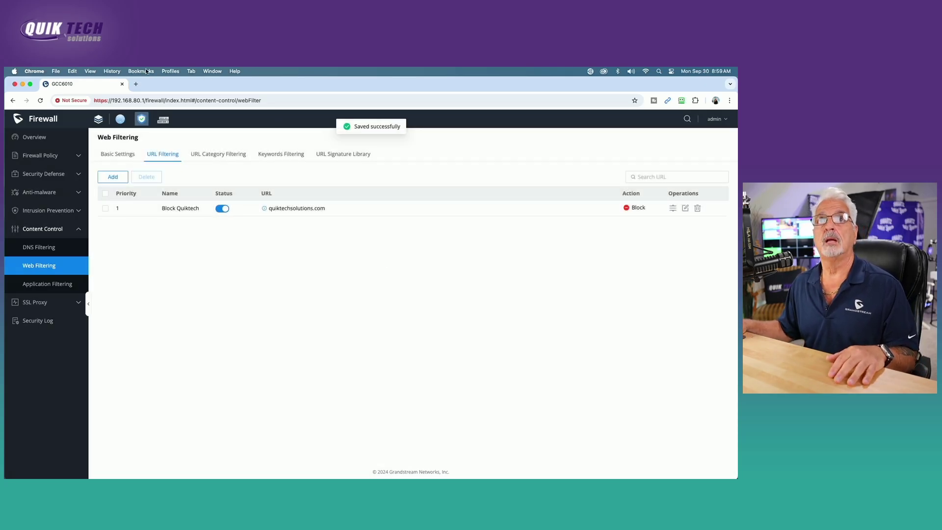
Visit quiktechsolutions.com in a new tab to confirm the firewall blocks it
left_click(137, 84)
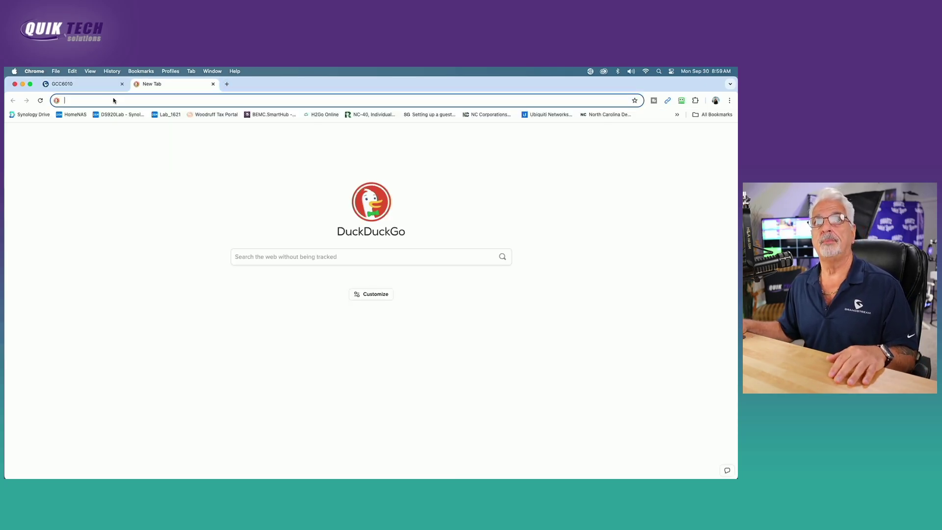
type("quikte")
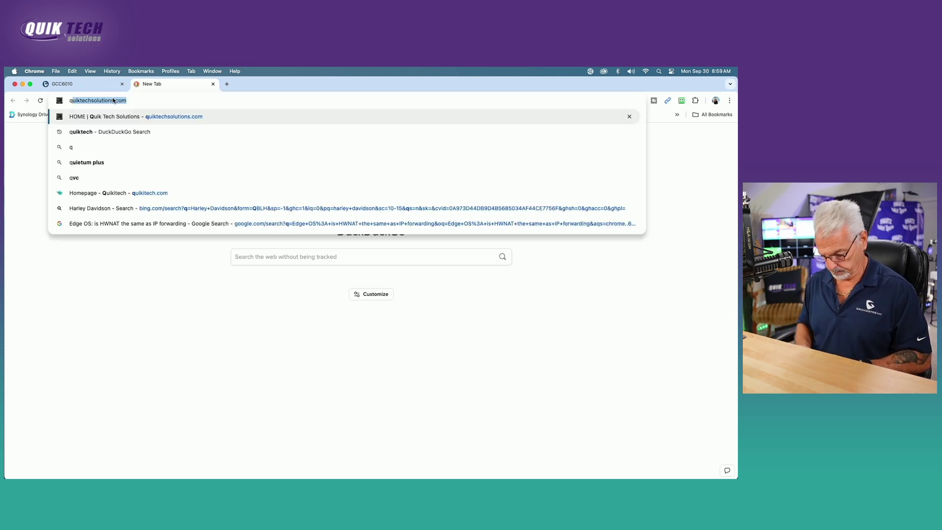
type("chsol")
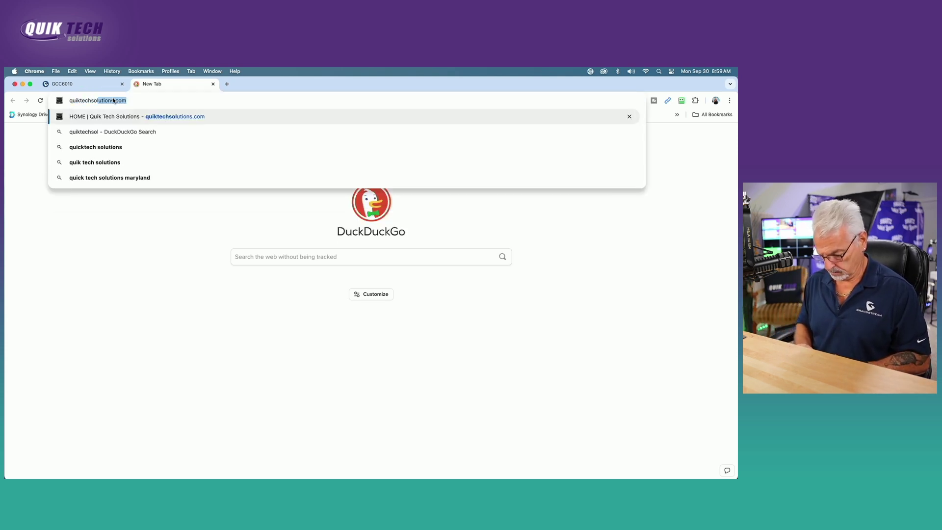
type("utions.com")
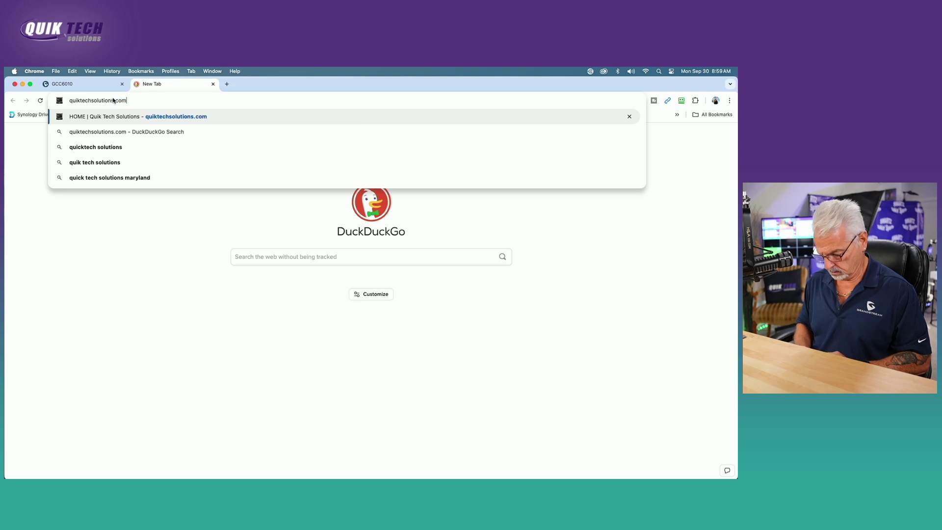
key("Return")
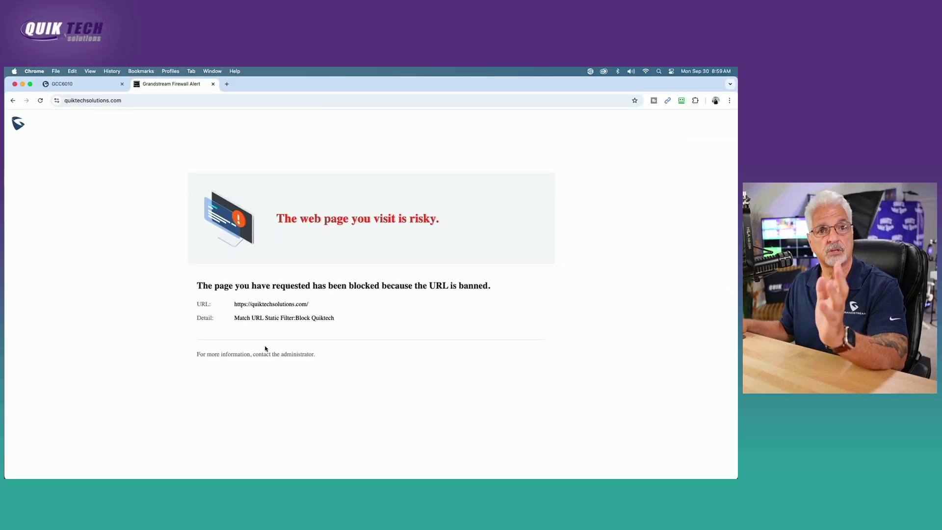
Switch off the Block Quiktech rule and reload the site to confirm it now loads
left_click(72, 82)
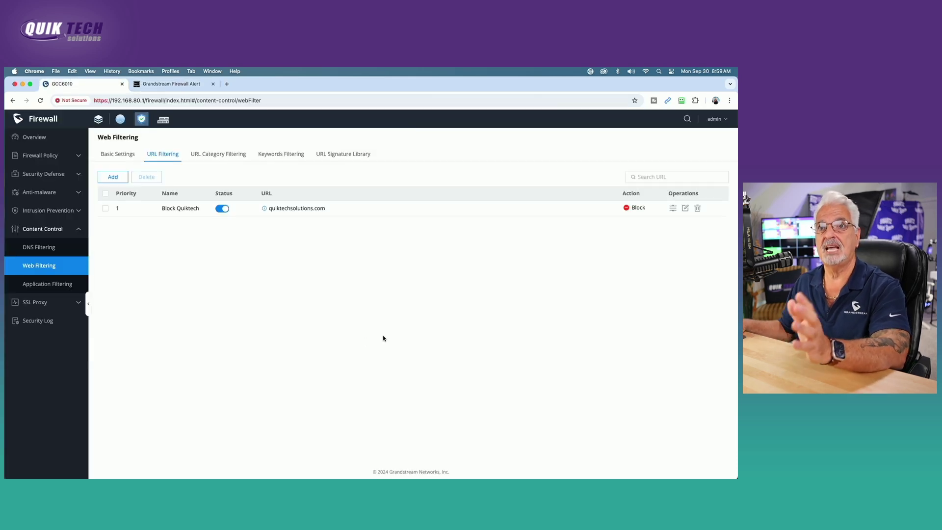
left_click(220, 211)
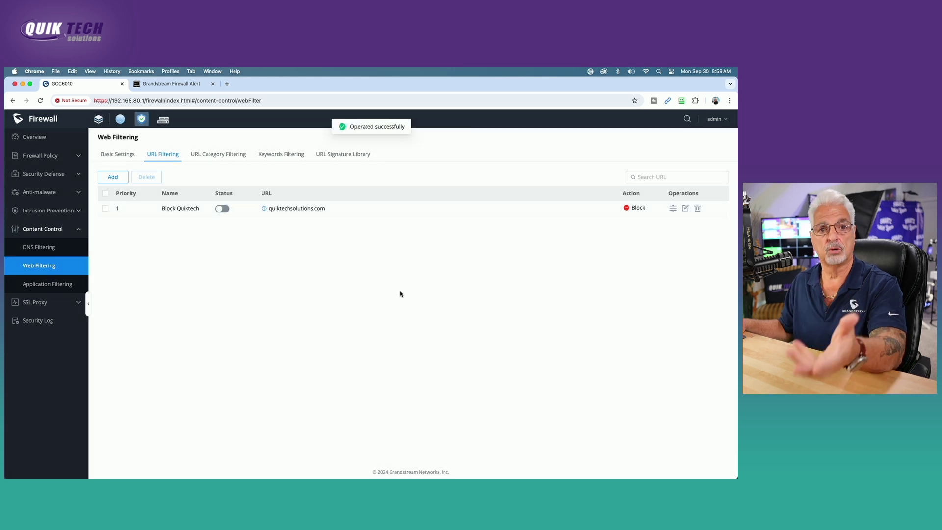
left_click(173, 86)
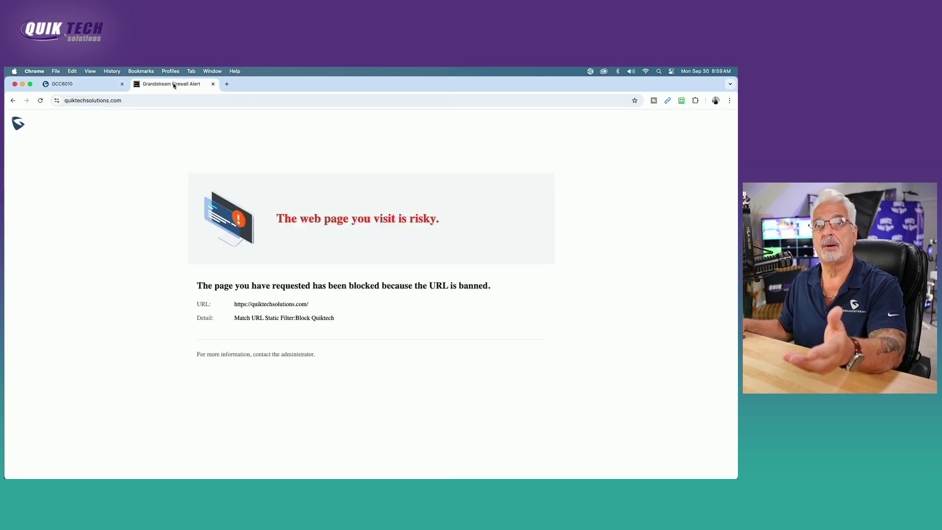
left_click(41, 101)
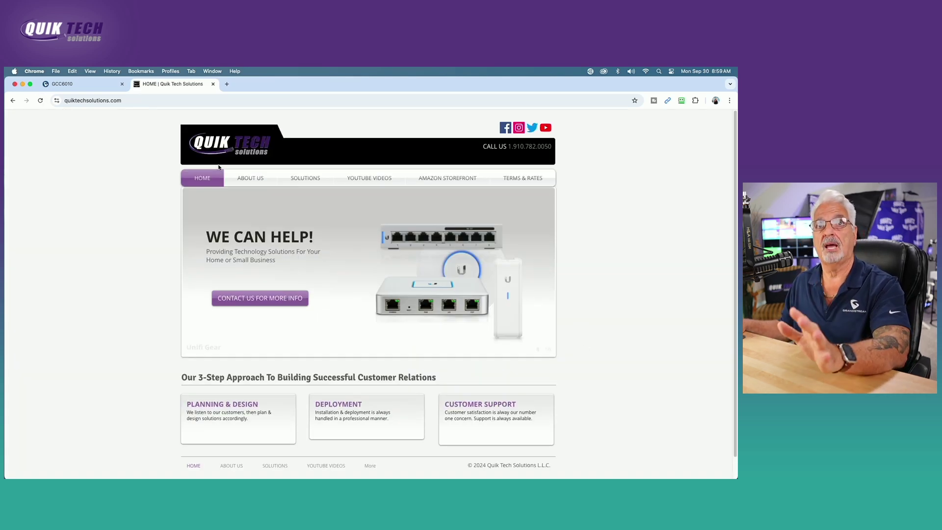
key("ctrl+shift+Tab")
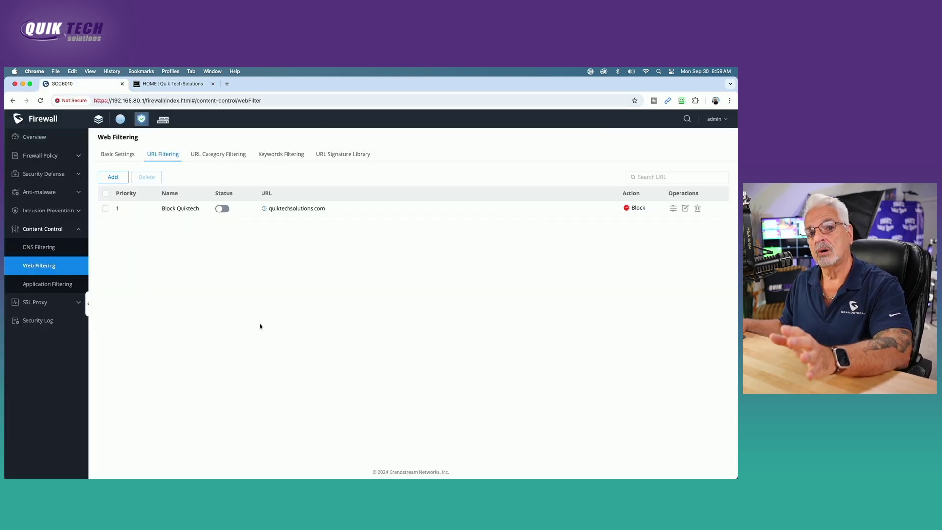
Start and cancel another URL rule, then open URL Category Filtering
left_click(114, 177)
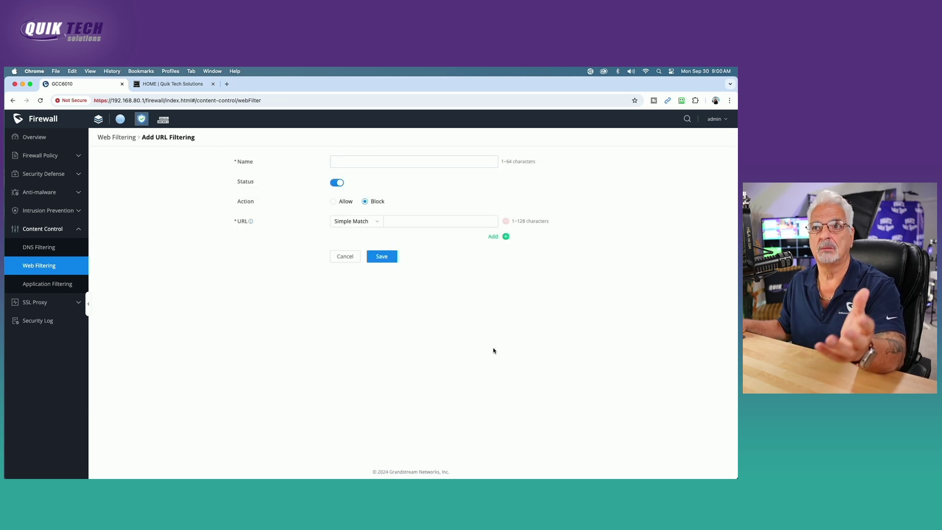
left_click(338, 258)
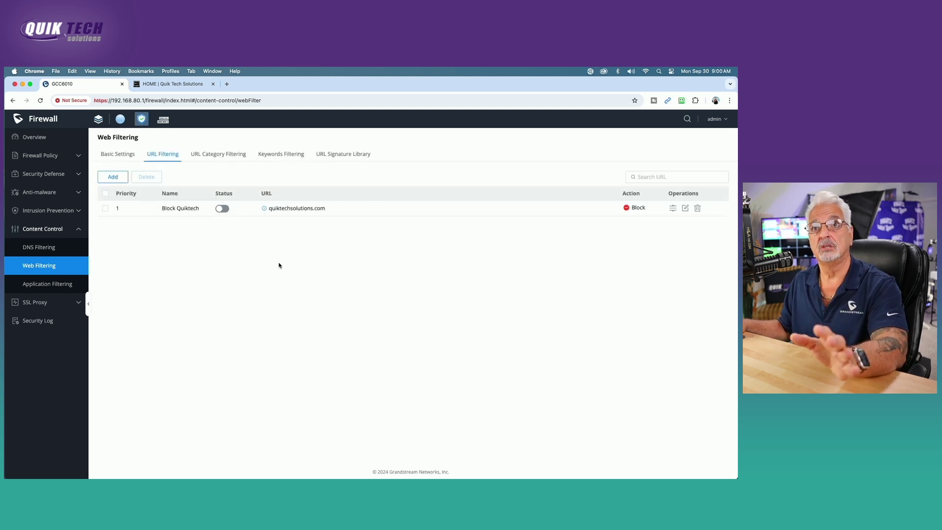
left_click(213, 156)
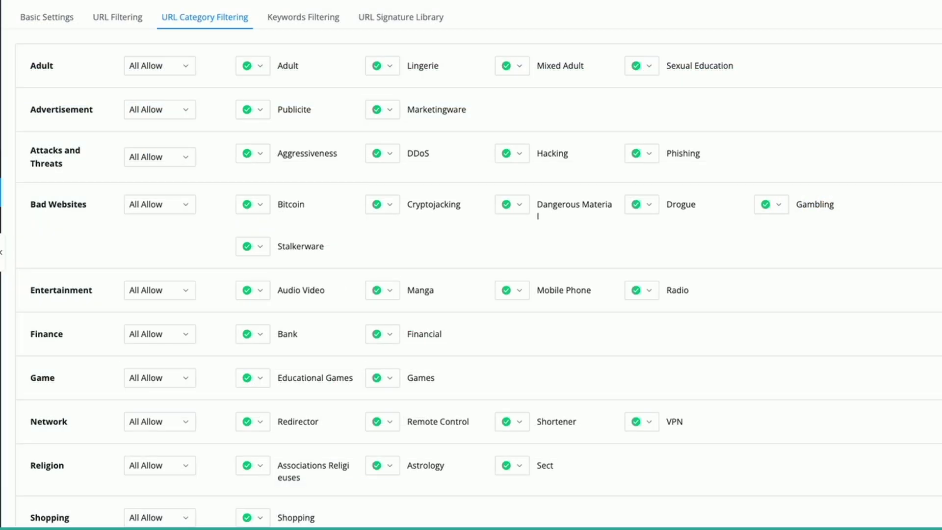
Set the Adult category group to All BLOCK
scroll(478, 279, "down", 5)
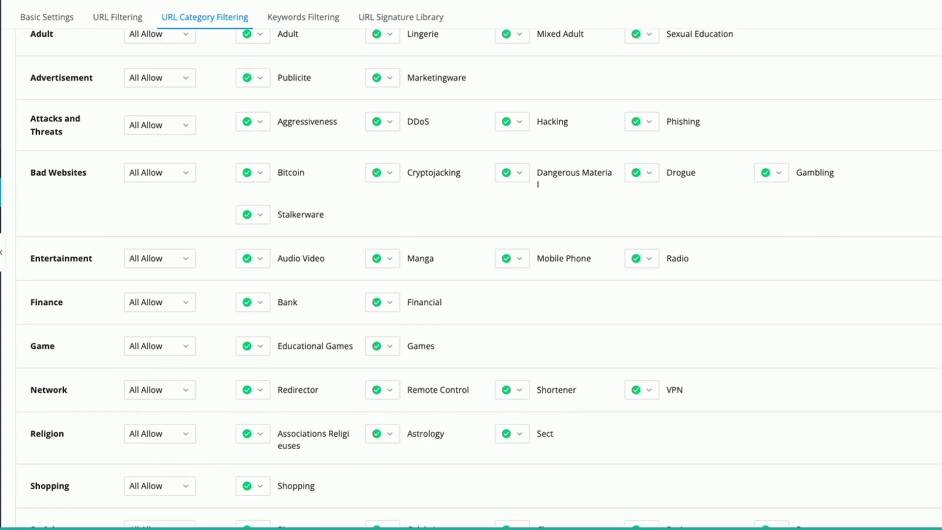
scroll(306, 163, "down", 2)
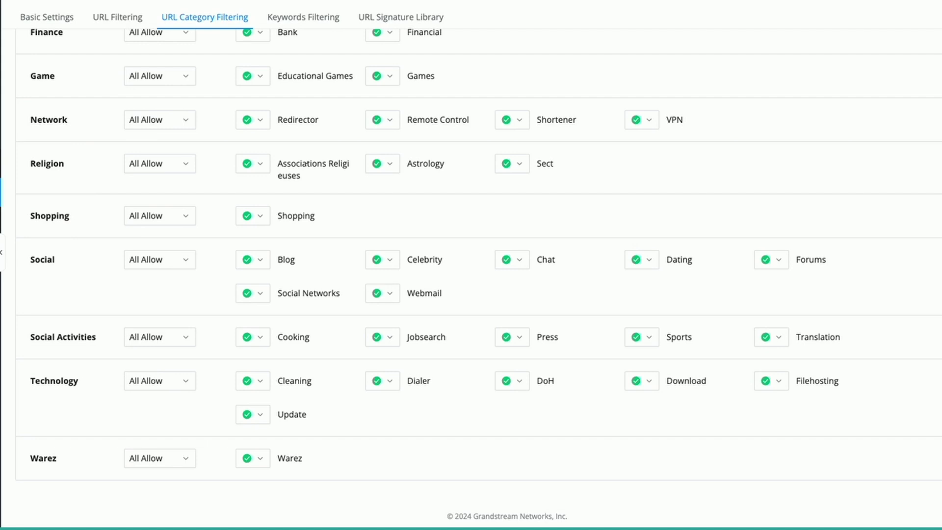
scroll(132, 377, "up", 6)
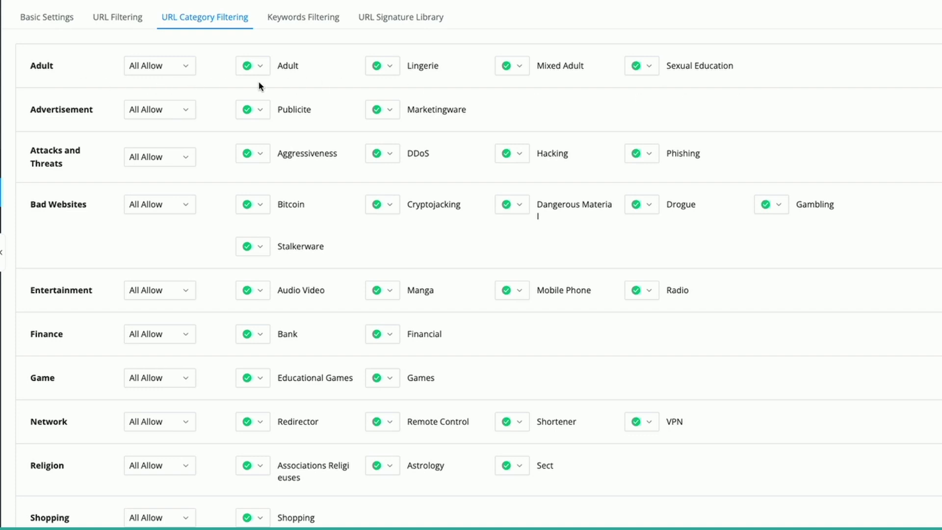
left_click(185, 69)
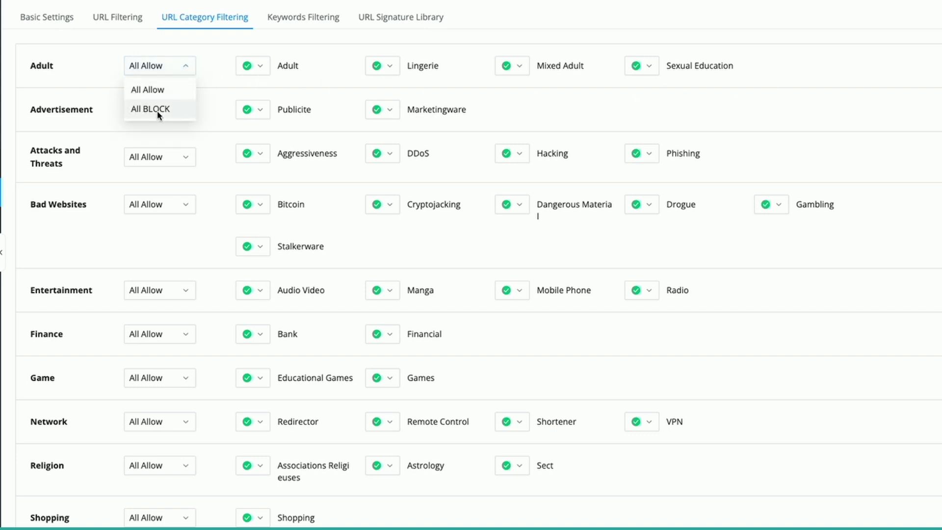
left_click(97, 86)
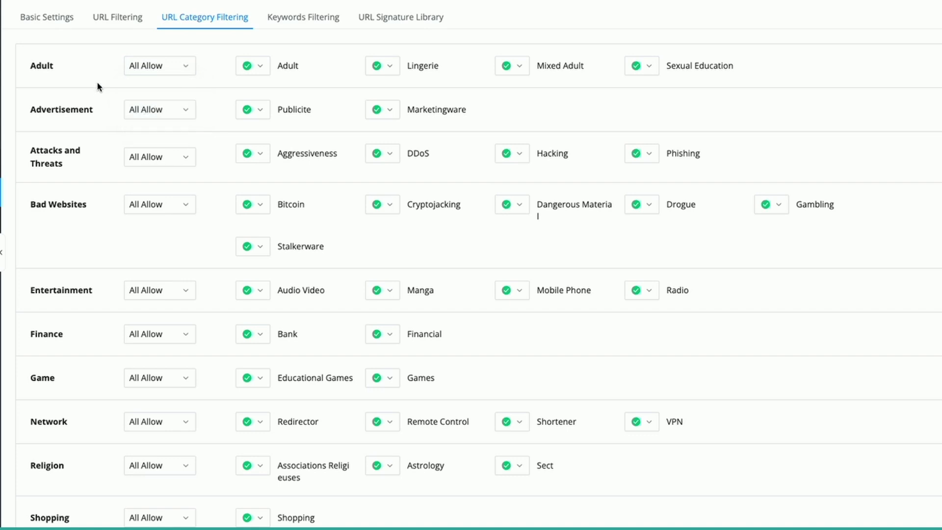
left_click(260, 69)
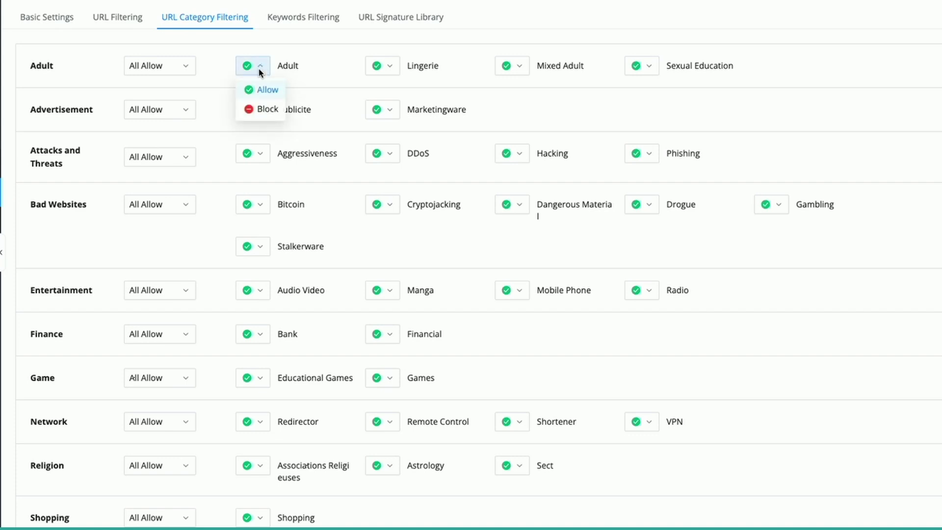
left_click(217, 57)
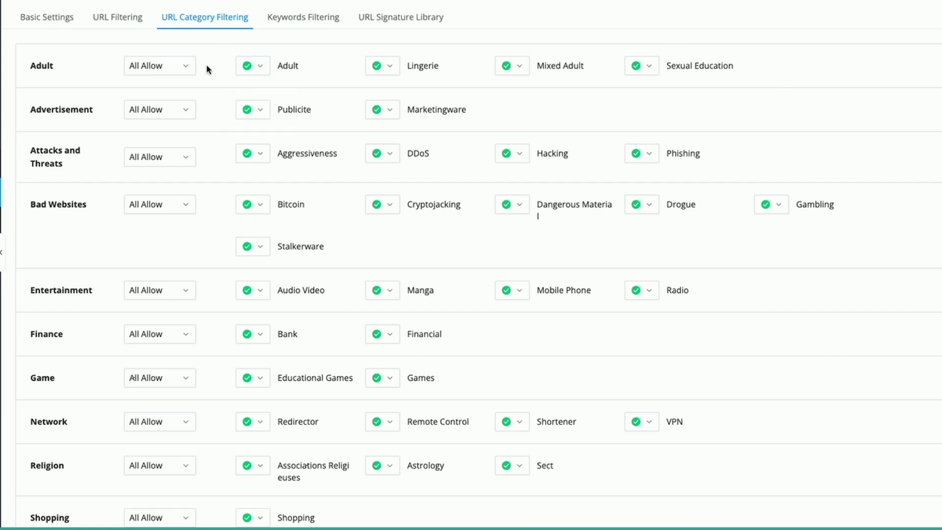
left_click(180, 68)
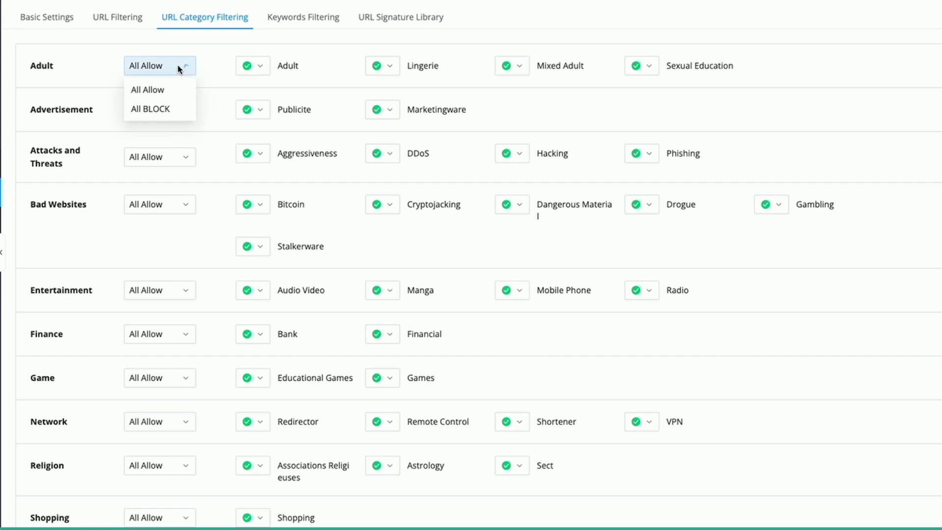
left_click(166, 107)
left_click(164, 110)
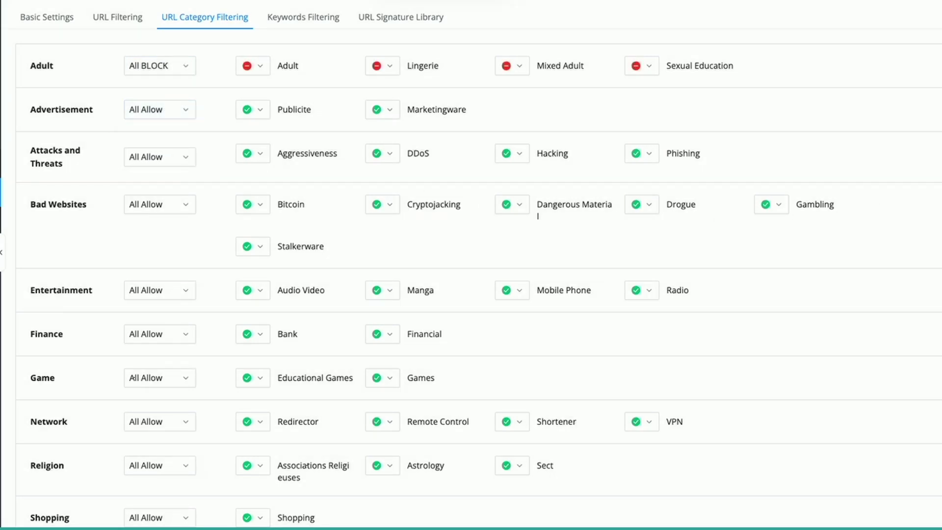
Set the Shopping category to All BLOCK
scroll(478, 278, "down", 3)
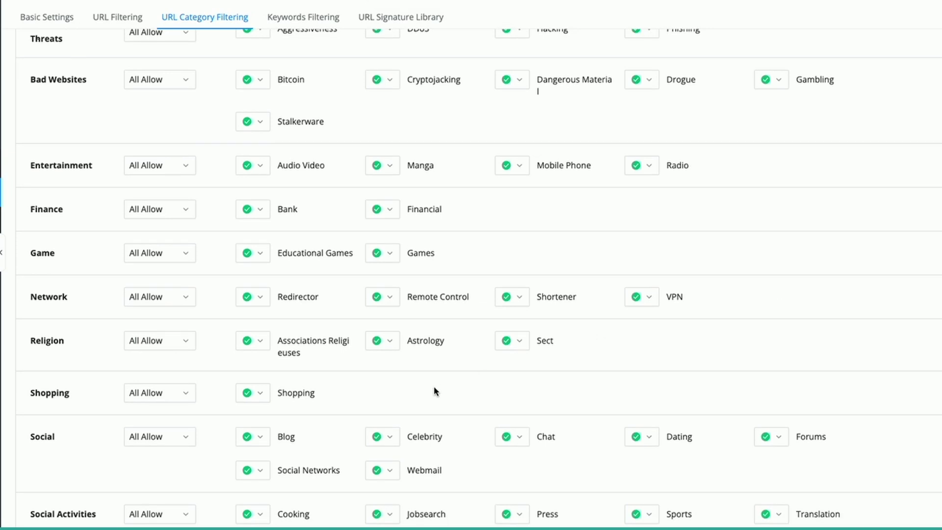
left_click(182, 393)
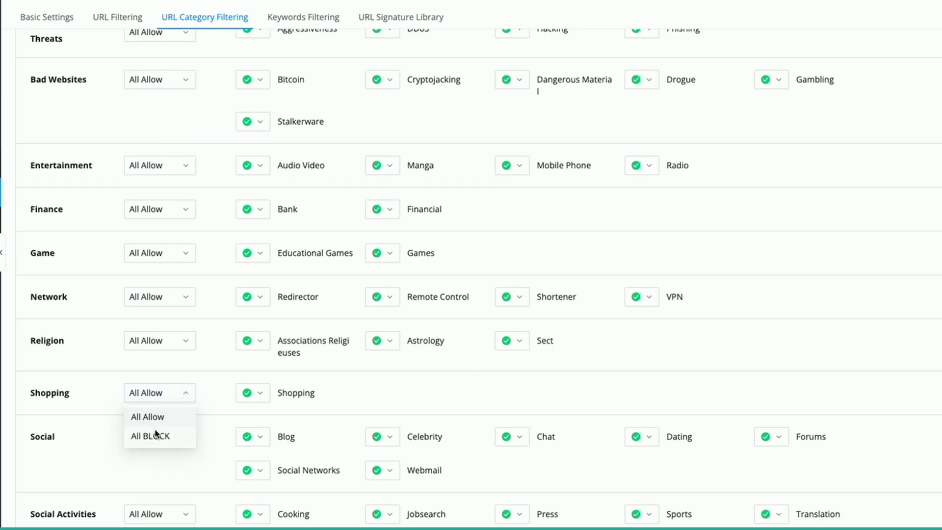
left_click(155, 442)
left_click(155, 441)
left_click(182, 391)
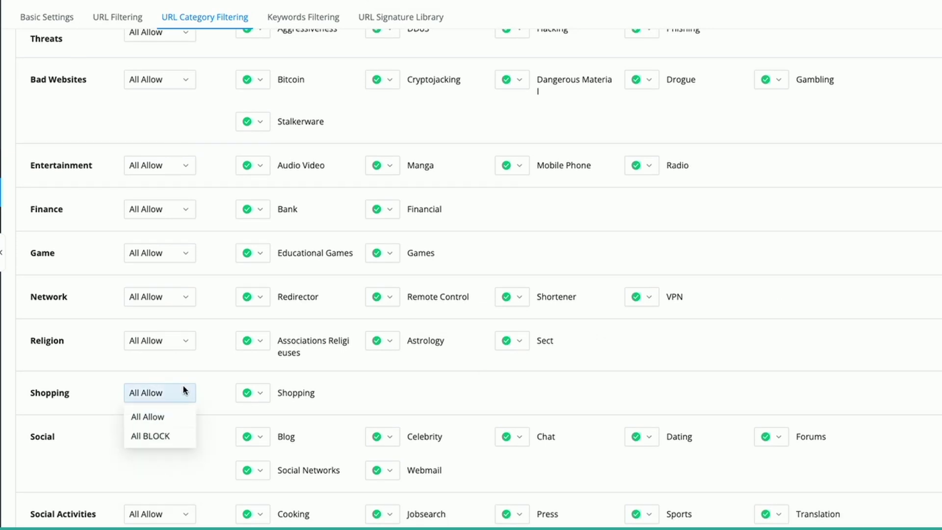
left_click(159, 438)
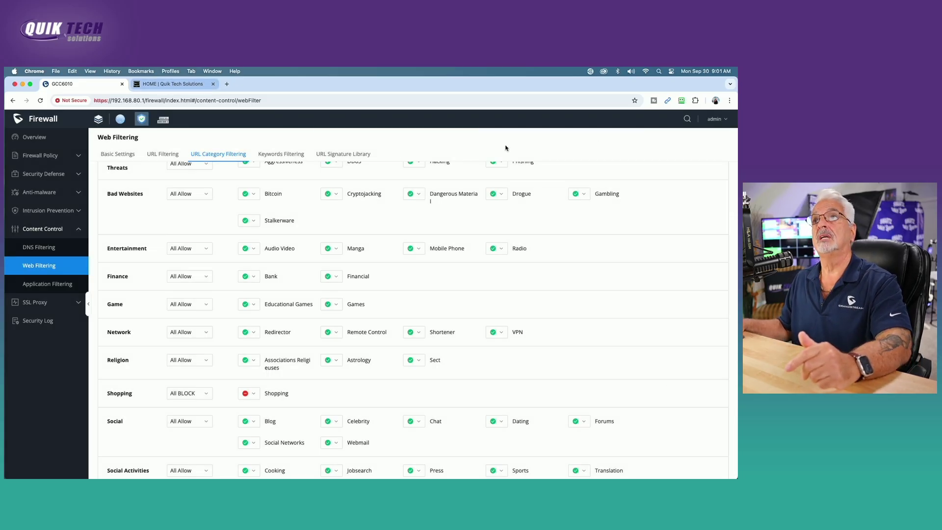
Open an Incognito window and load an adult test site to see the Adult block page
left_click(729, 100)
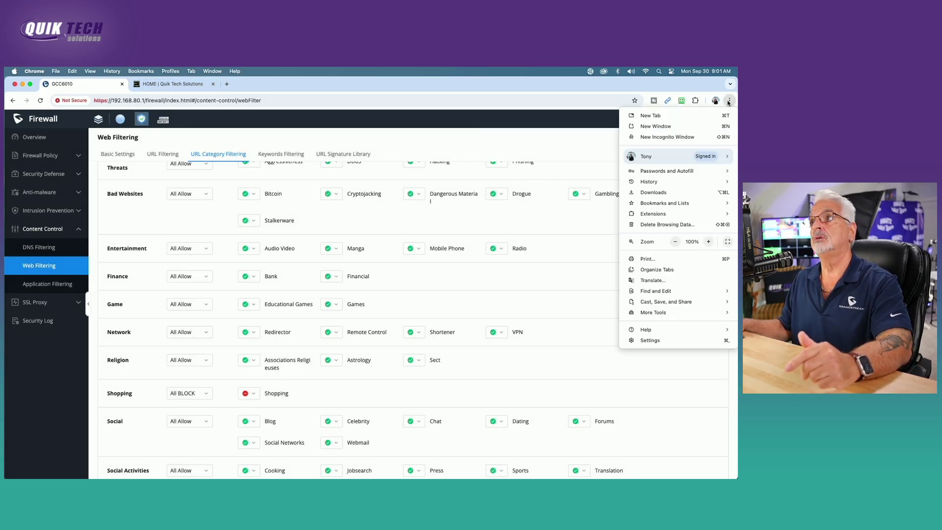
left_click(666, 137)
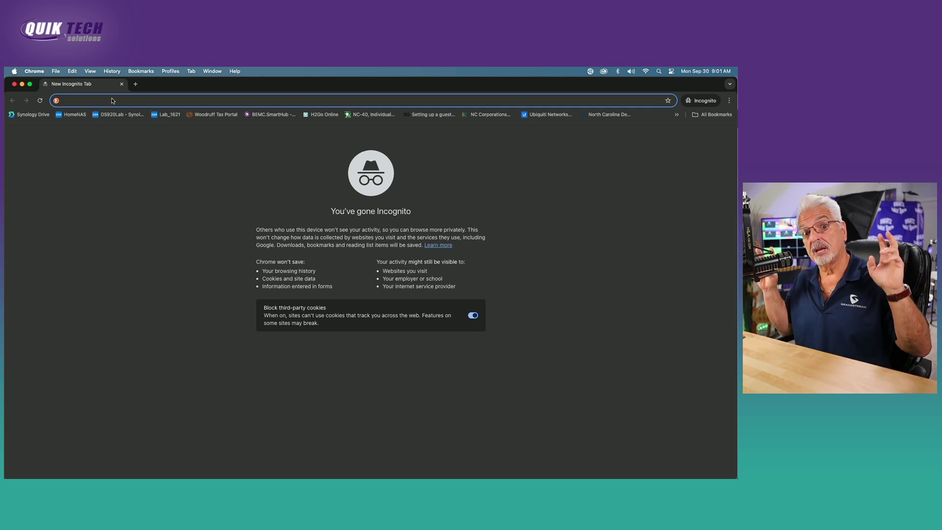
type("quik")
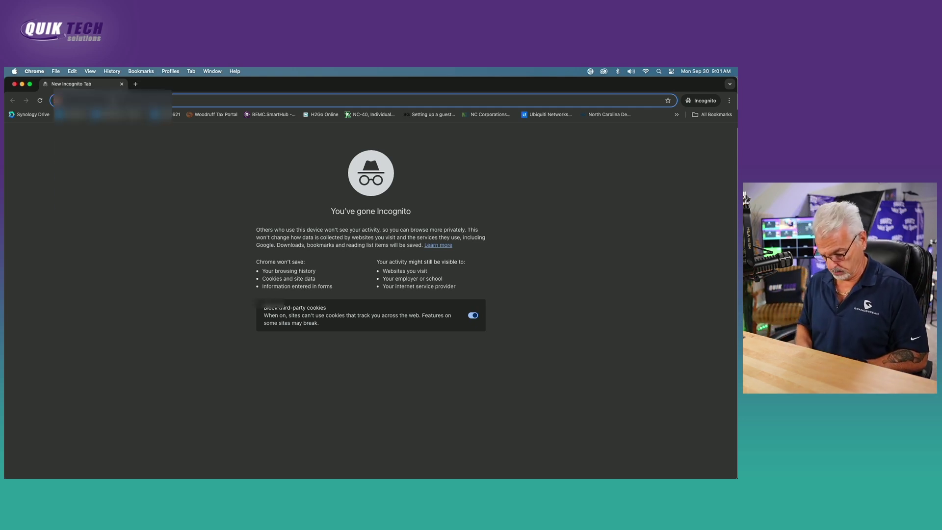
key("Escape")
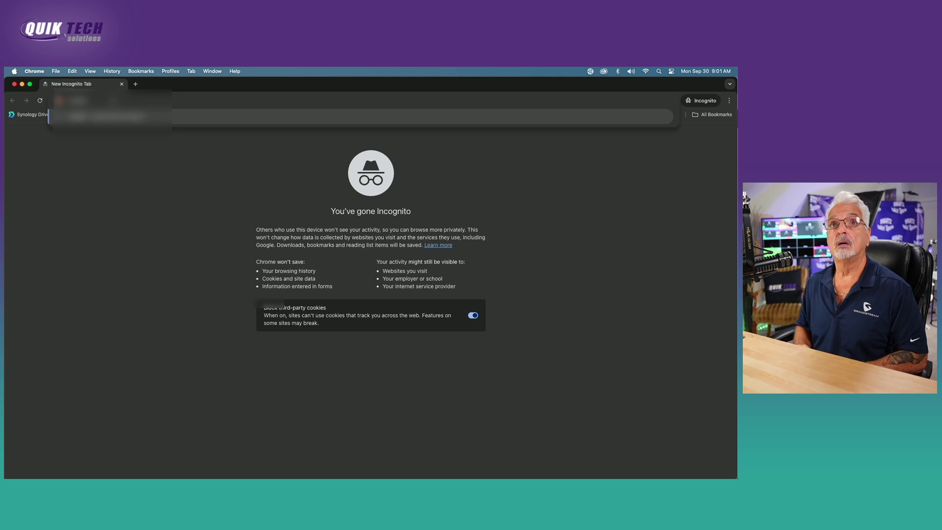
key("Return")
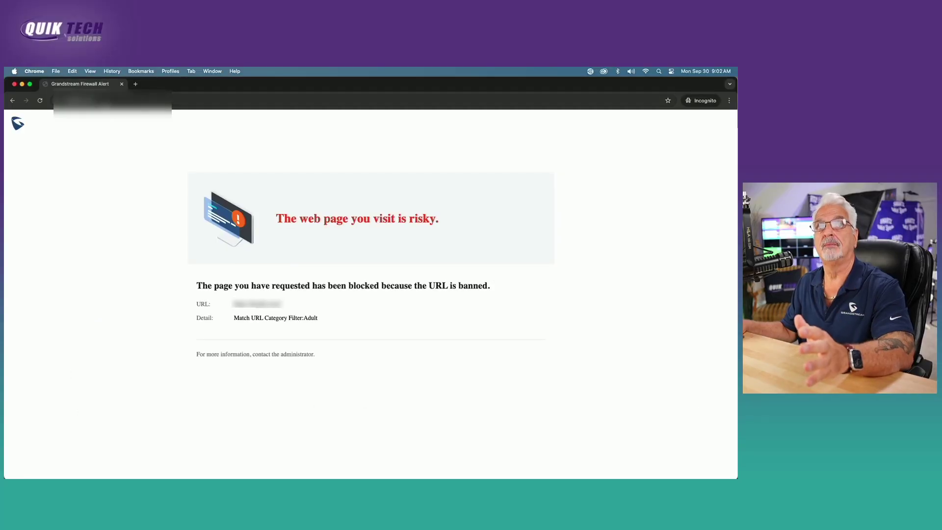
Visit amazon.com and confirm the Shopping filter blocks it
left_click(113, 100)
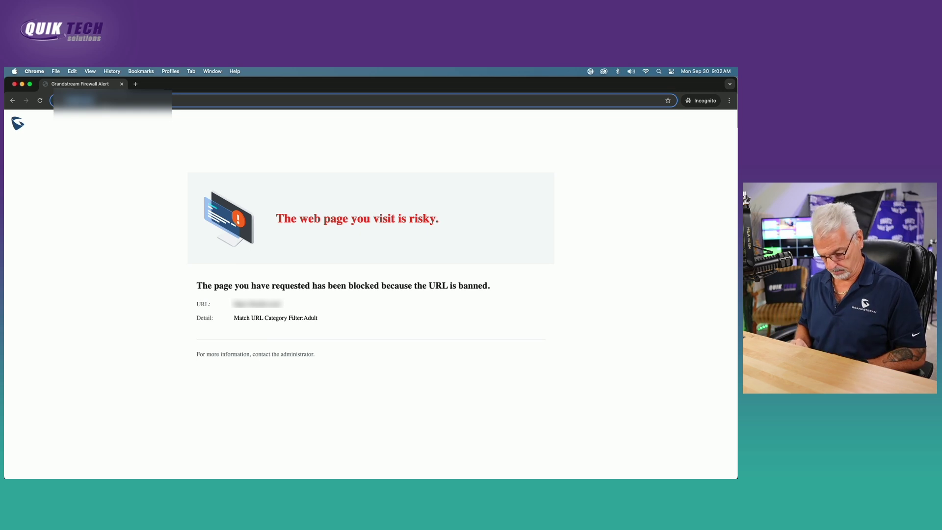
type("amazon")
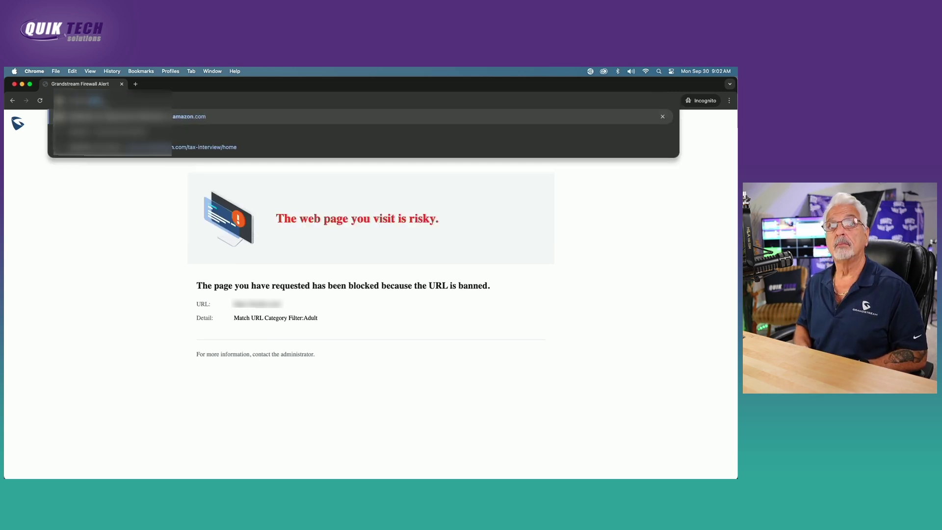
key("Return")
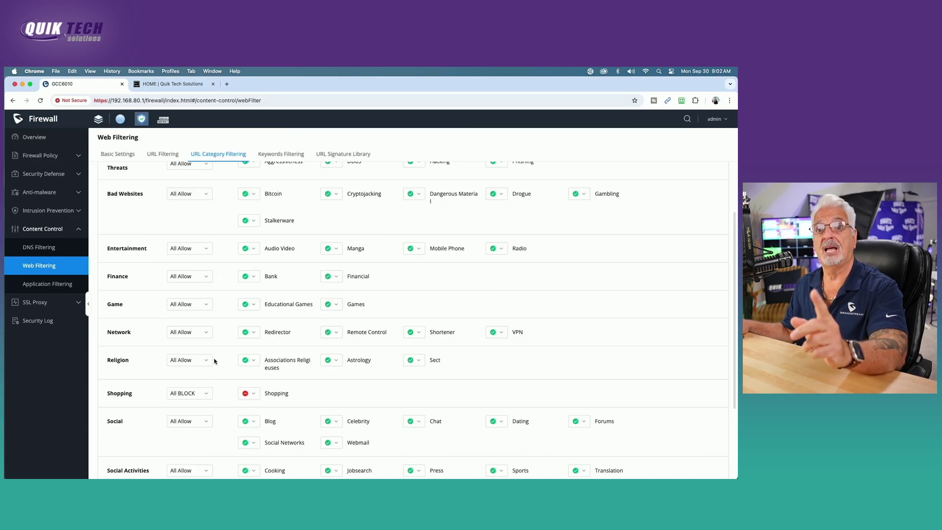
Set Shopping back to All Allow and confirm amazon.com loads in the other tab
left_click(208, 394)
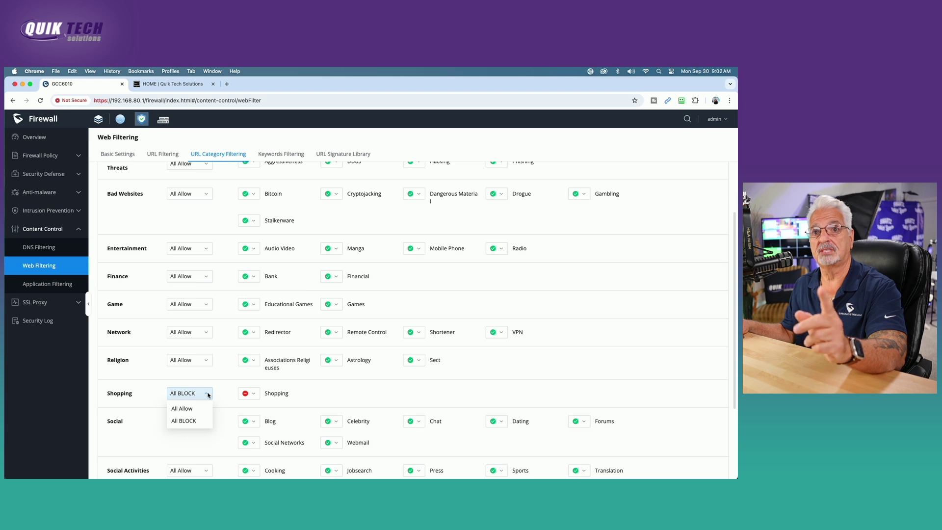
left_click(187, 412)
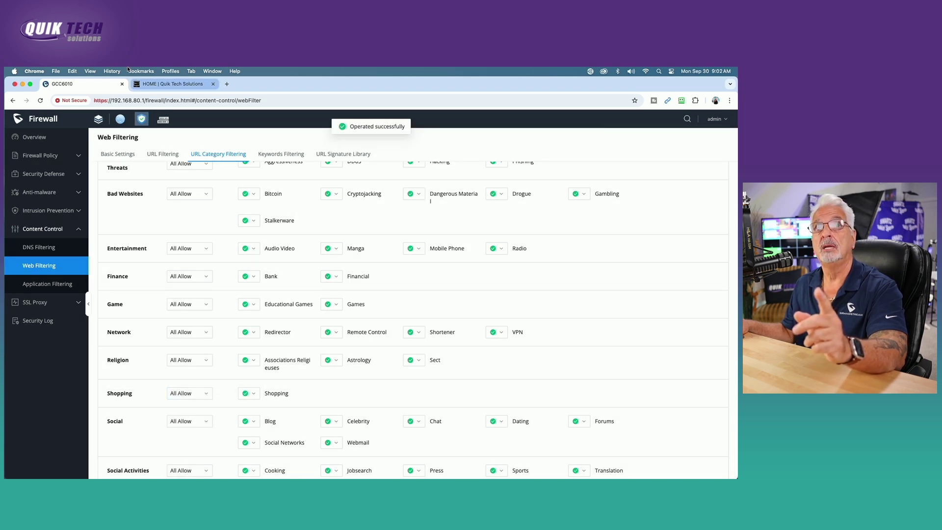
left_click(184, 82)
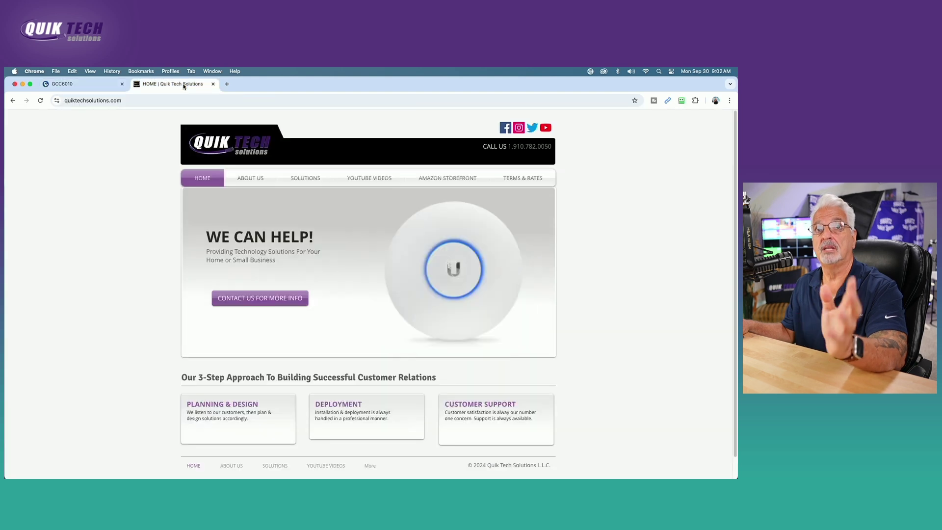
left_click(146, 98)
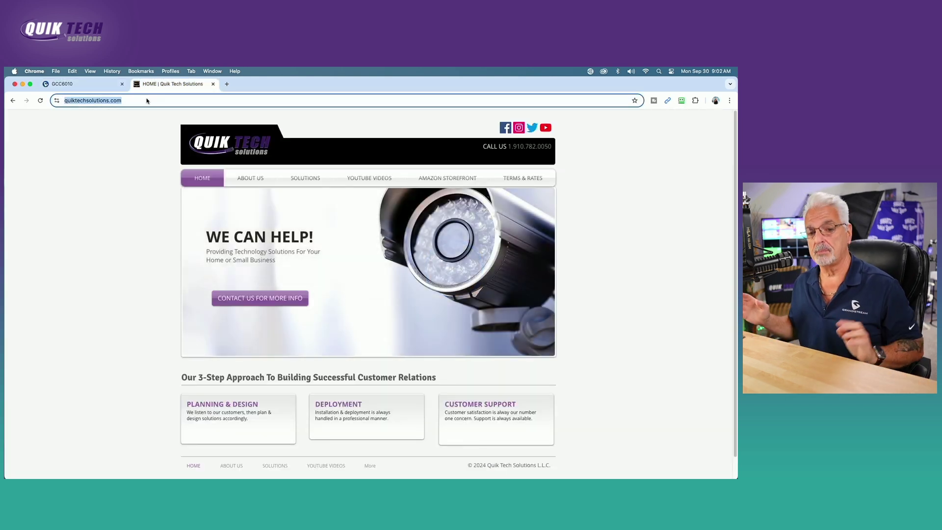
type("amazon")
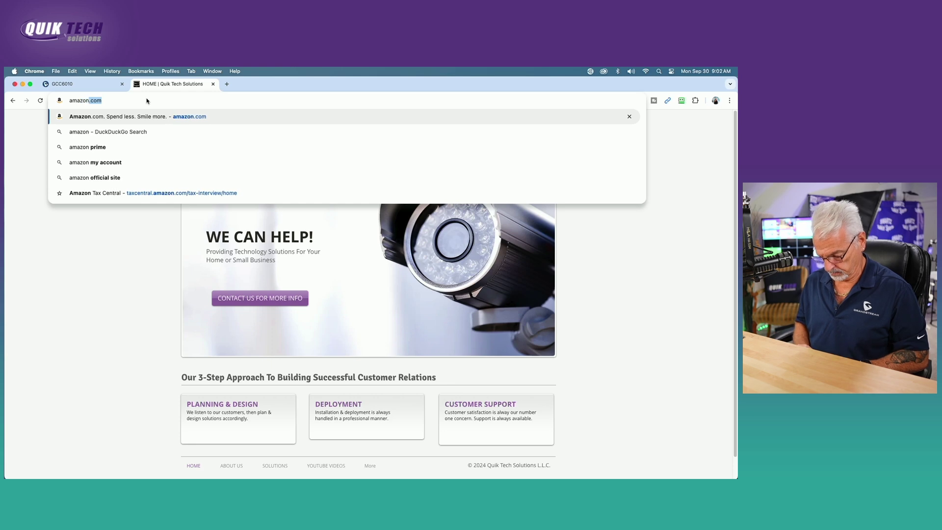
type(".com")
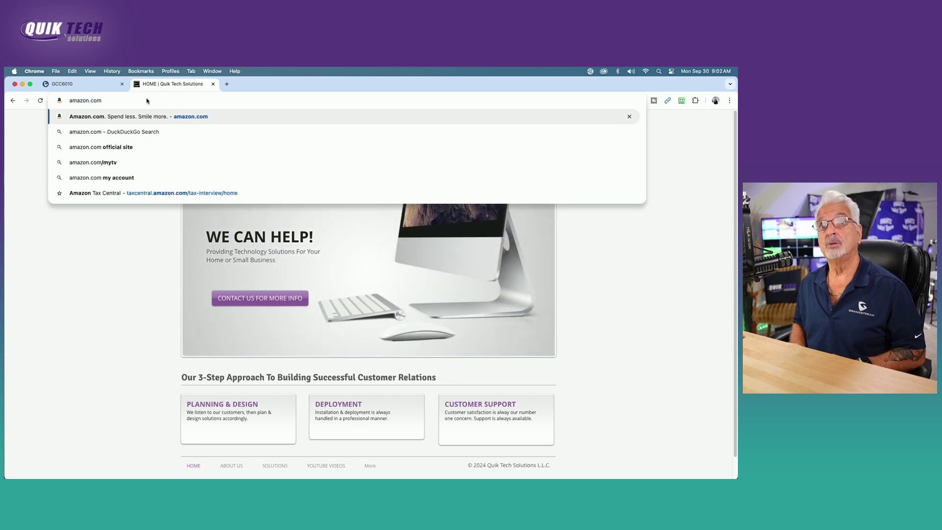
key("Return")
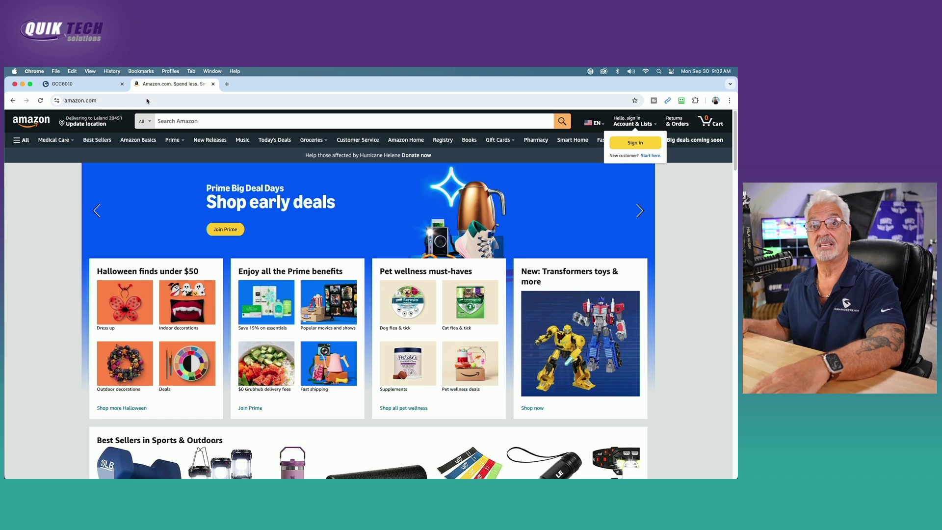
left_click(84, 87)
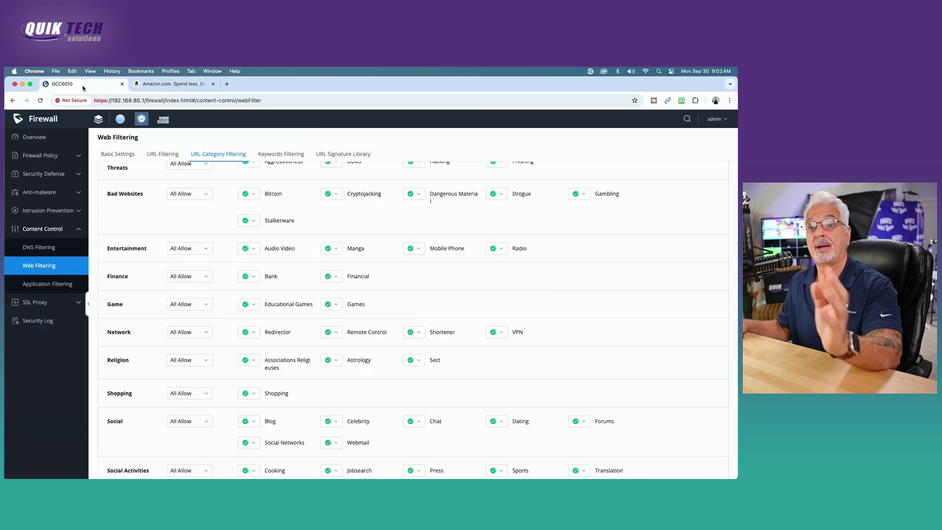
Add keyword rule 'Block quiktech' blocking the Wildcard content quiktech
left_click(282, 156)
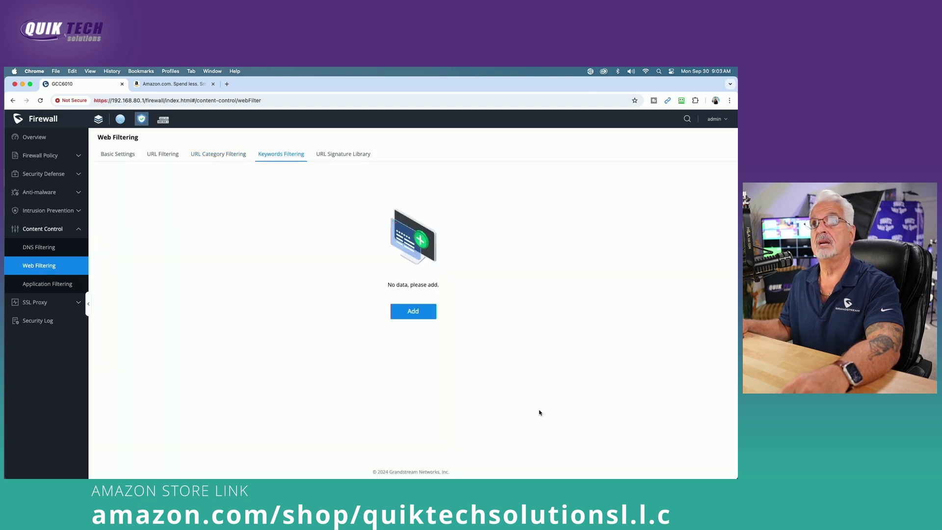
left_click(414, 312)
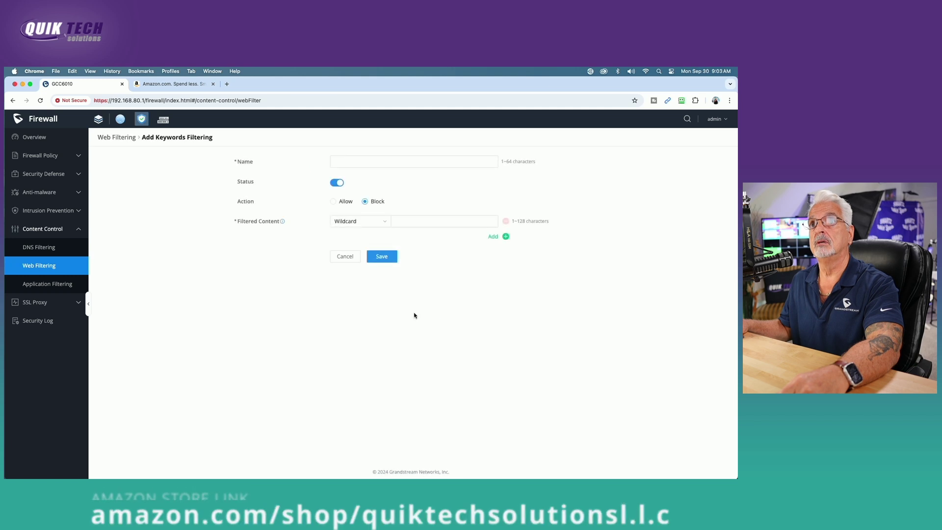
left_click(360, 163)
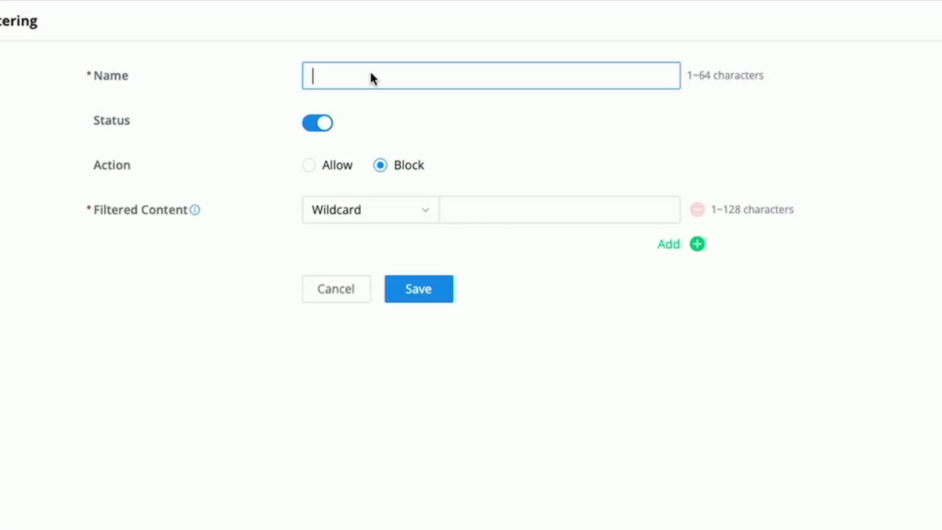
type("Block quikte")
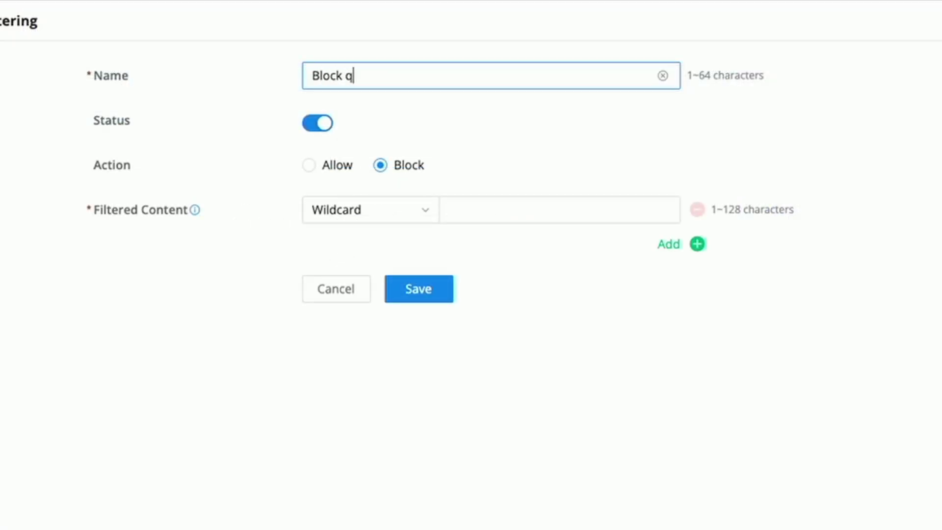
type("ch")
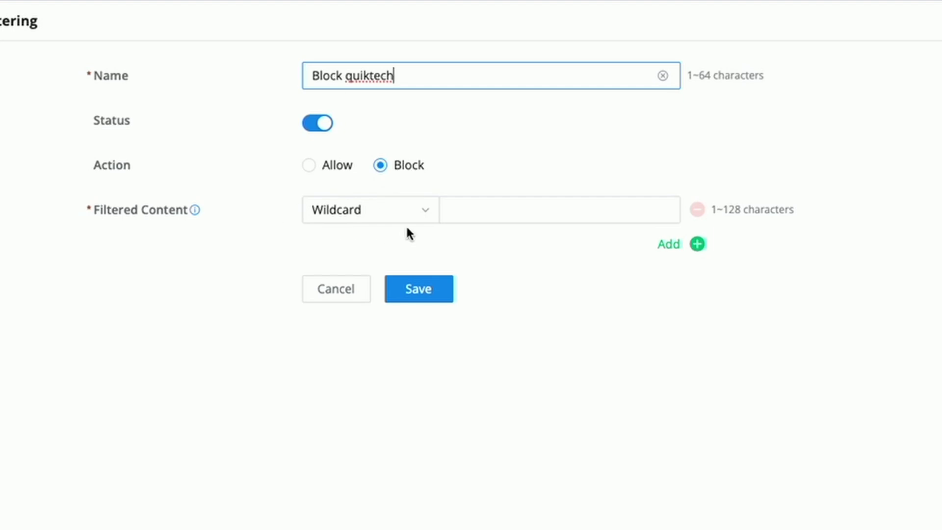
left_click(426, 212)
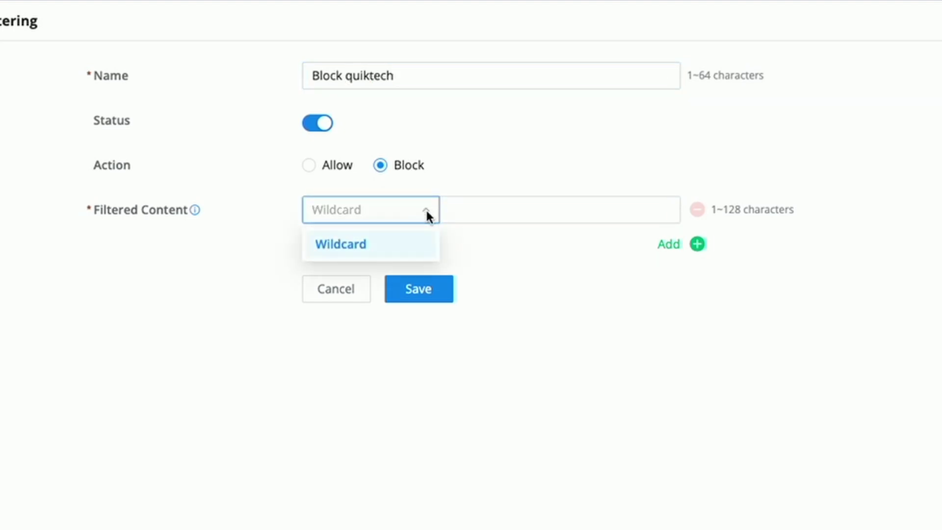
left_click(426, 214)
left_click(506, 210)
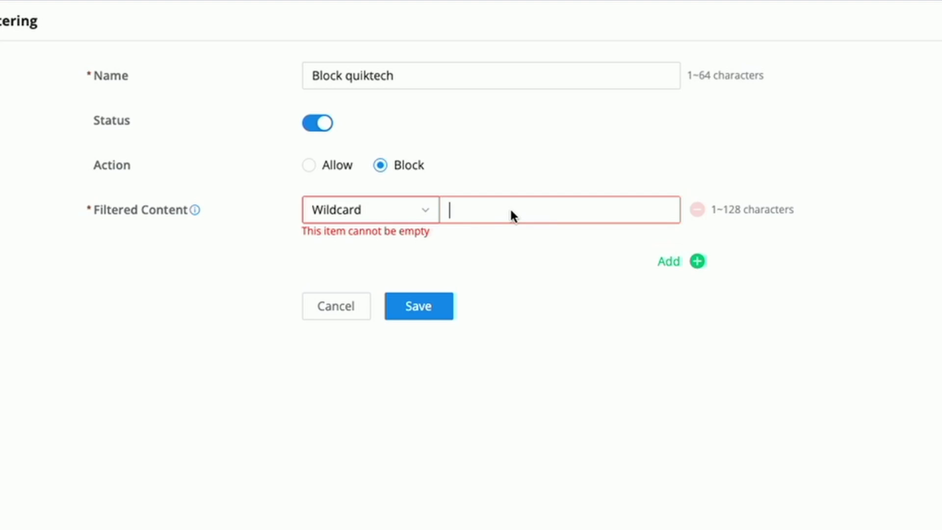
type("quiktech")
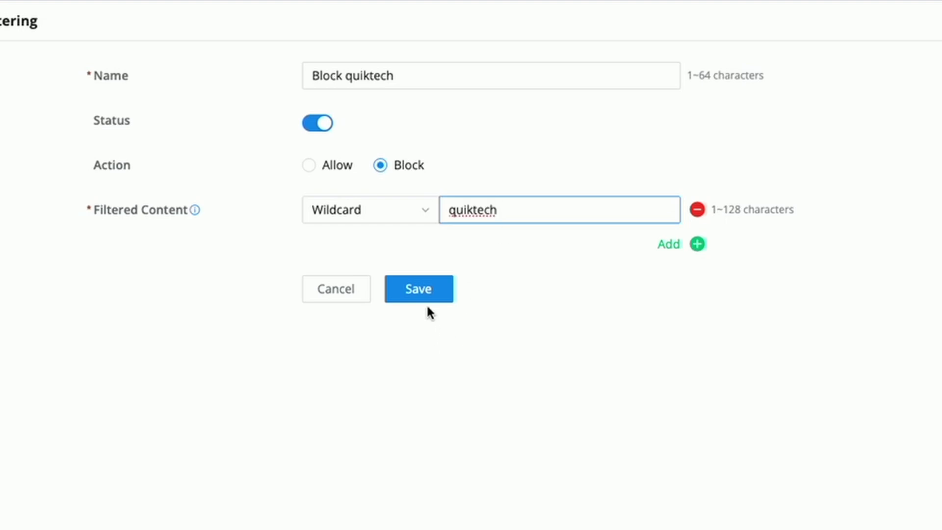
left_click(414, 294)
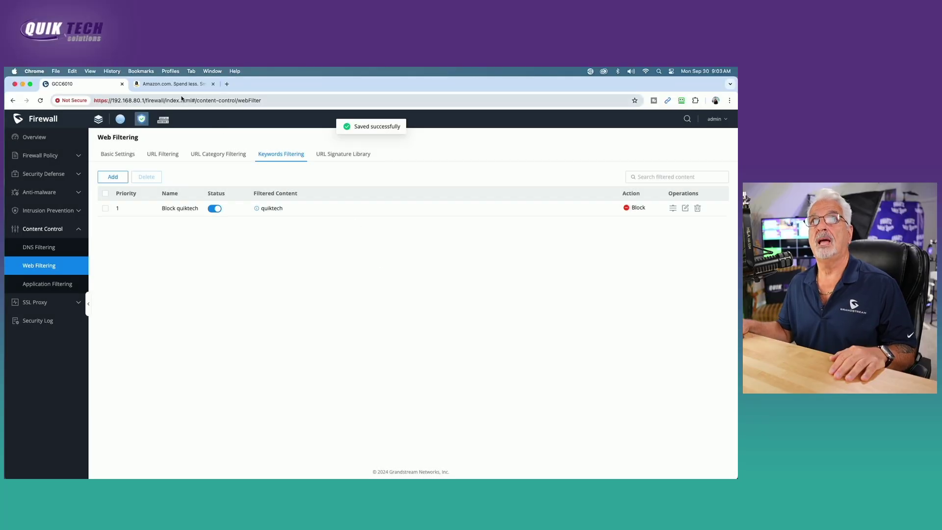
left_click(172, 84)
Search for quiktech in the address bar and confirm the banned-word block page appears
left_click(141, 102)
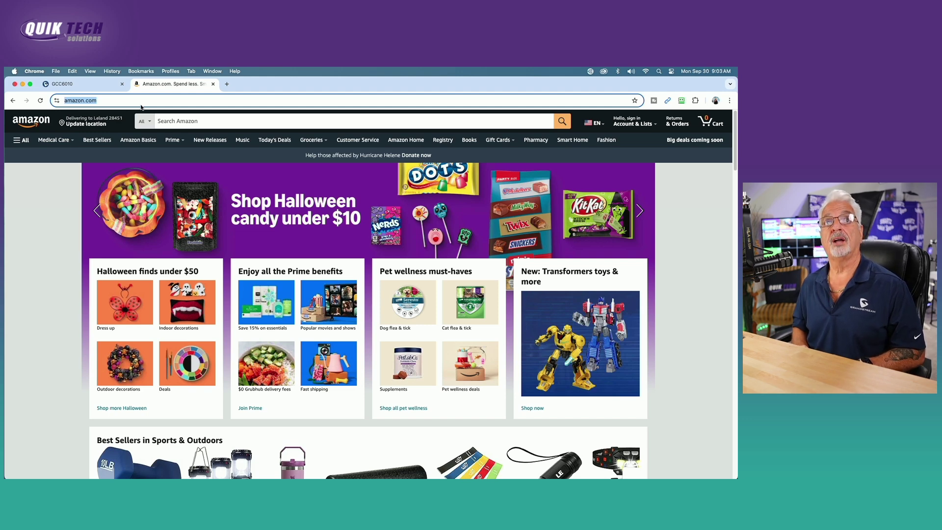
type("quik")
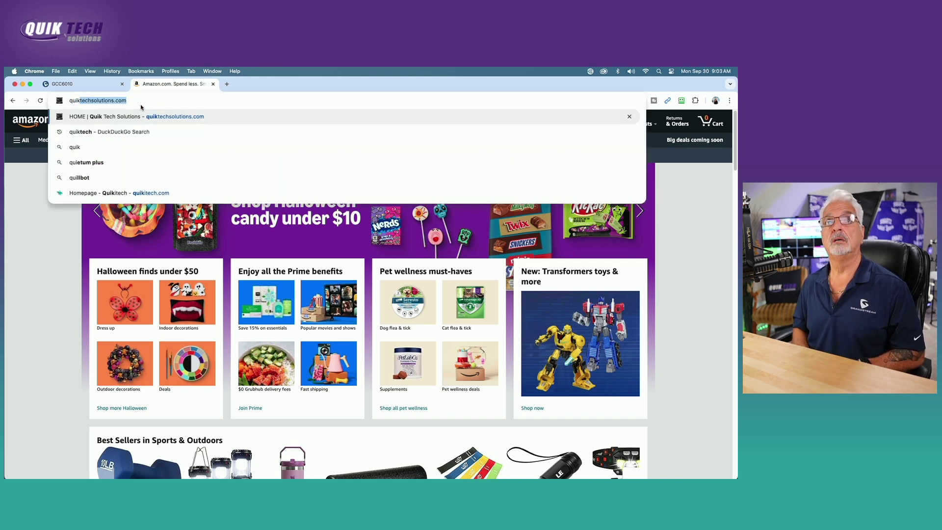
type("tech")
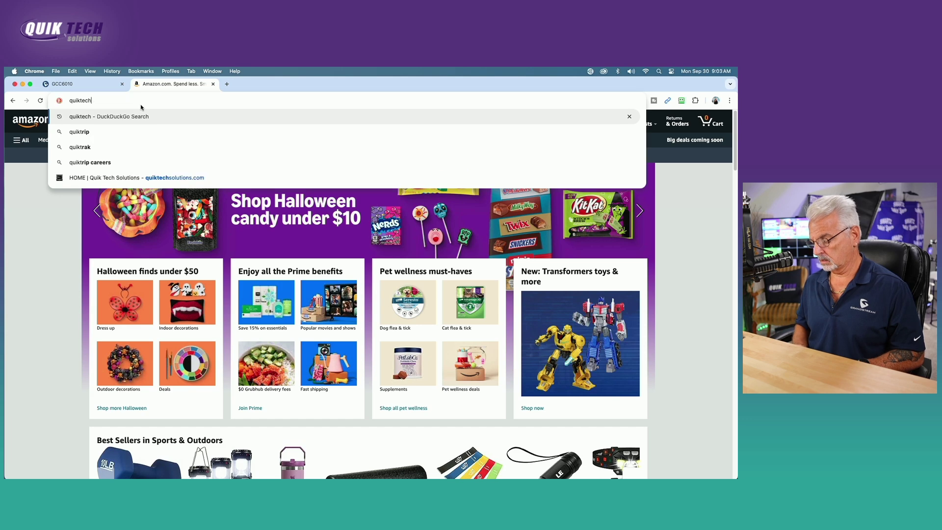
key("Return")
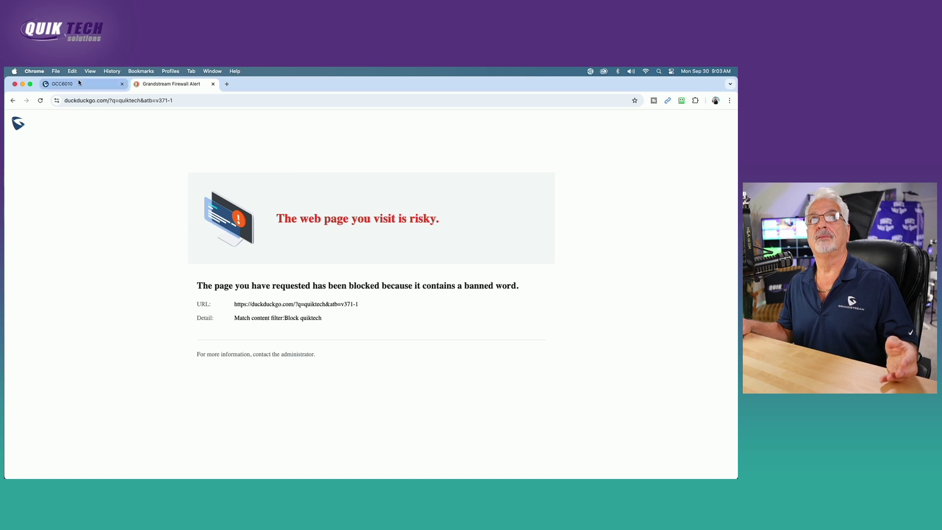
left_click(79, 83)
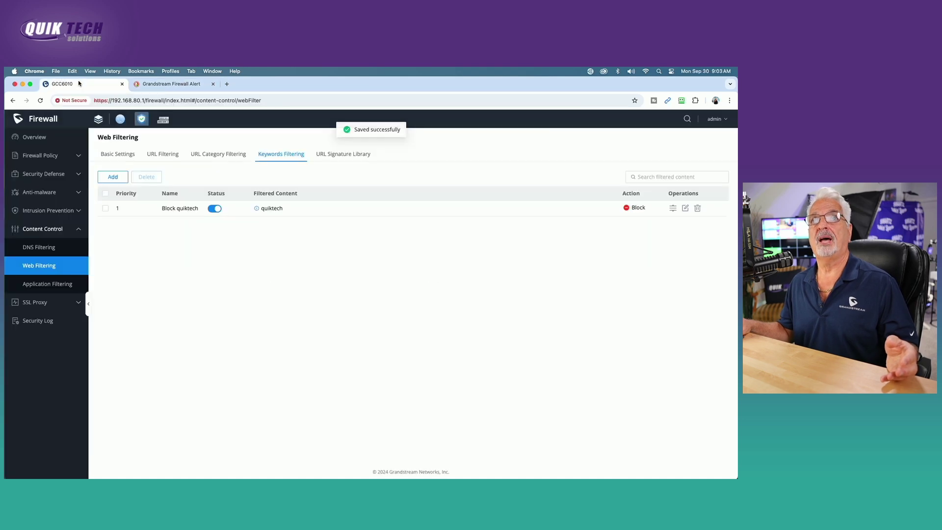
Switch off the Block quiktech rule and search quiktech again in the previously blocked tab
left_click(209, 210)
left_click(162, 85)
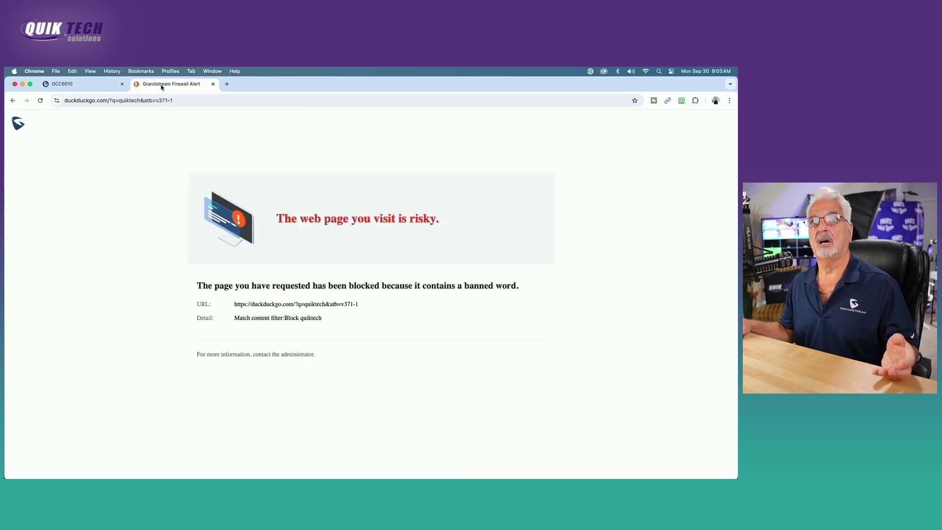
left_click(167, 101)
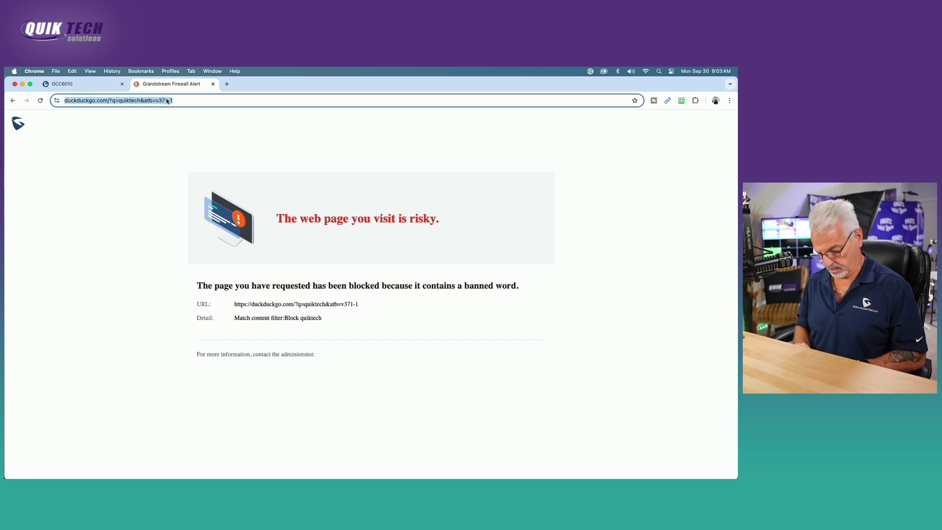
type("quiktech")
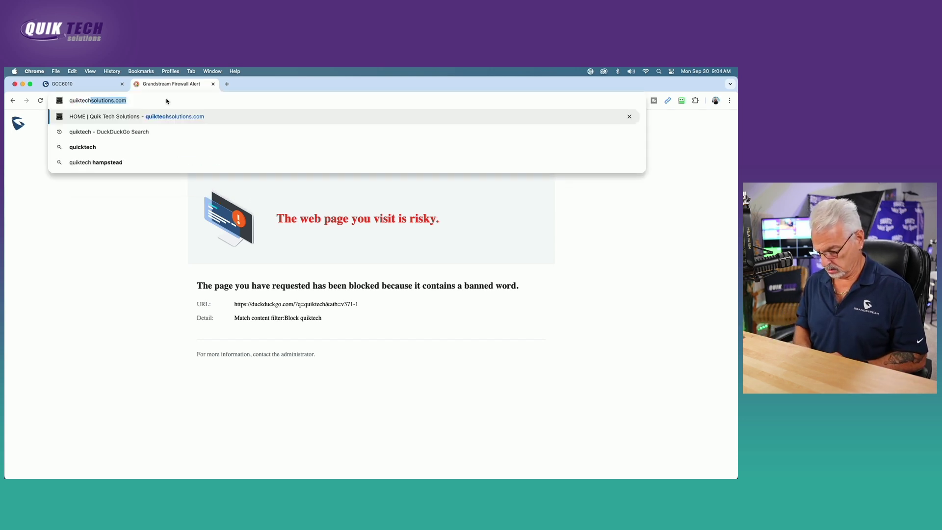
key("BackSpace")
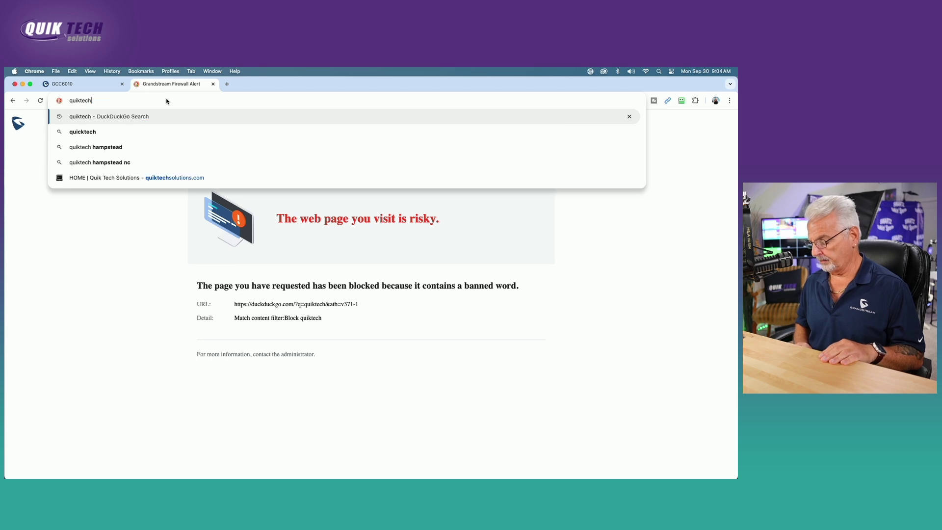
key("Return")
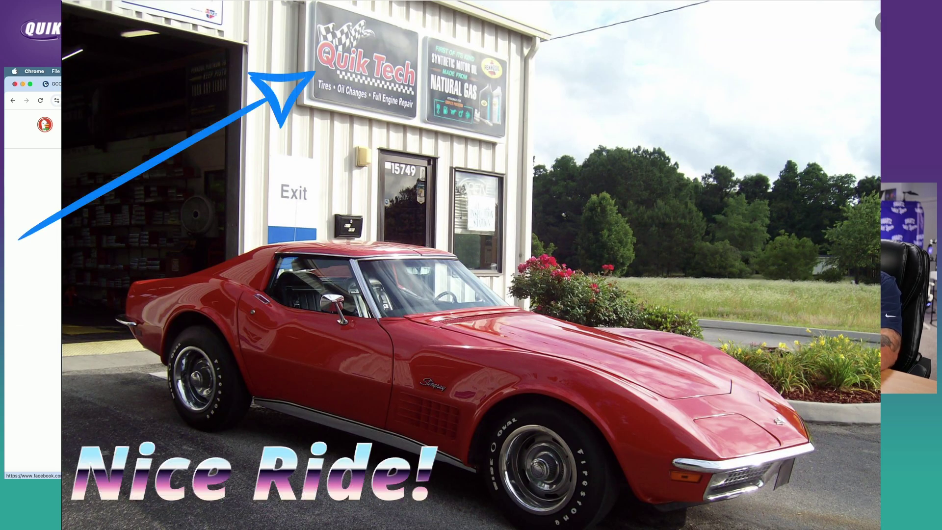
Review the DuckDuckGo results for quiktech, then go back to the GCC6010 keyword rules
scroll(199, 362, "down", 5)
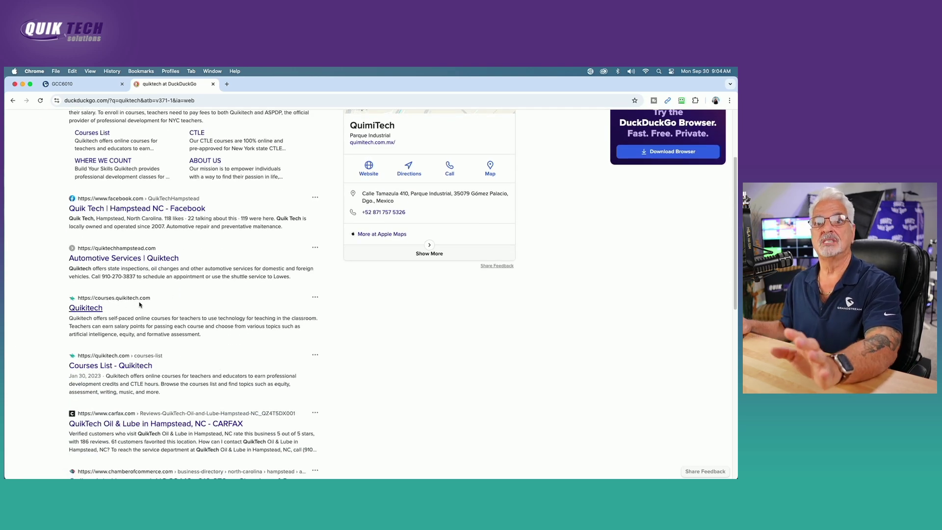
scroll(140, 303, "up", 3)
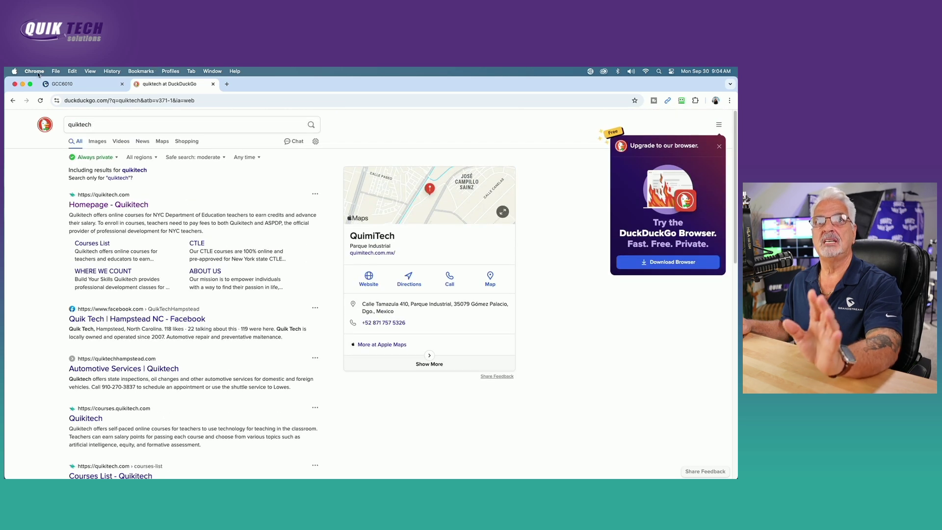
left_click(73, 86)
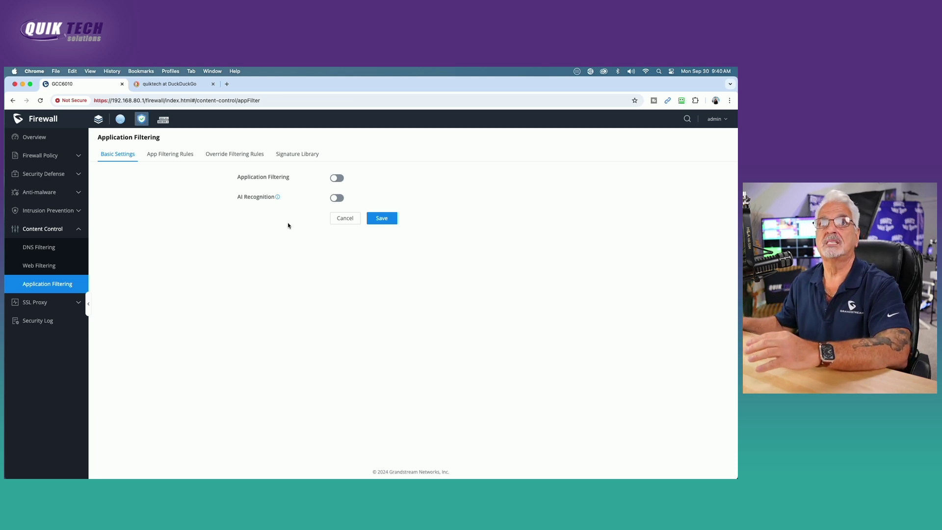
Switch to the App Filtering Rules tab to see the rules by application category
left_click(168, 156)
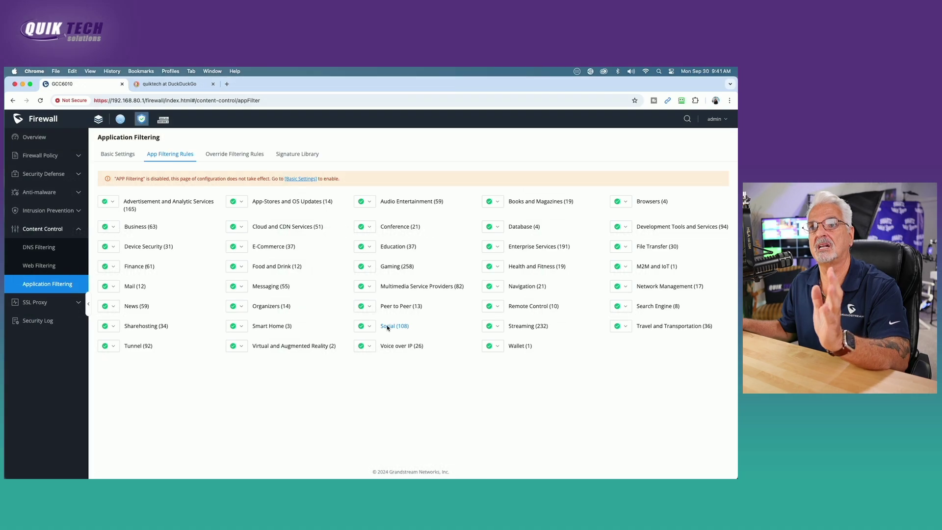
Browse the Social (108) app list, locate TikTok, then close the list
left_click(589, 430)
scroll(475, 253, "down", 1)
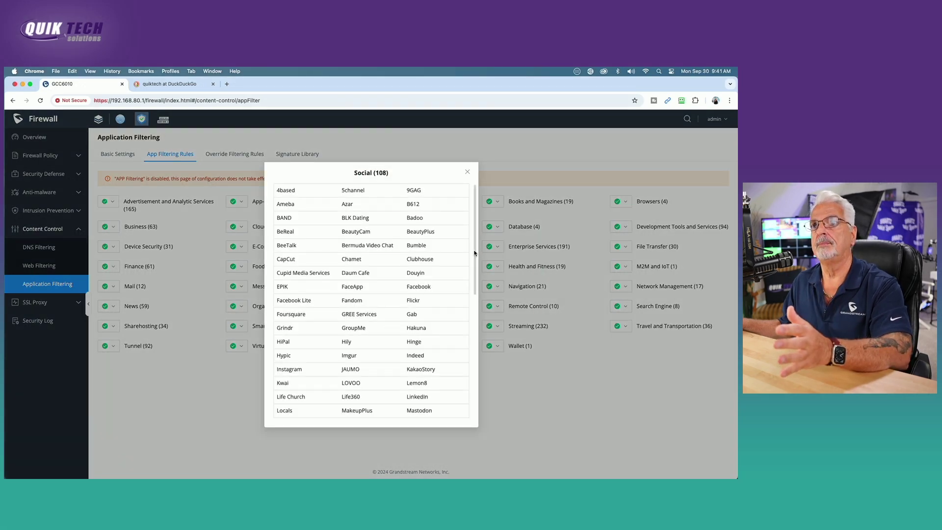
scroll(475, 265, "down", 3)
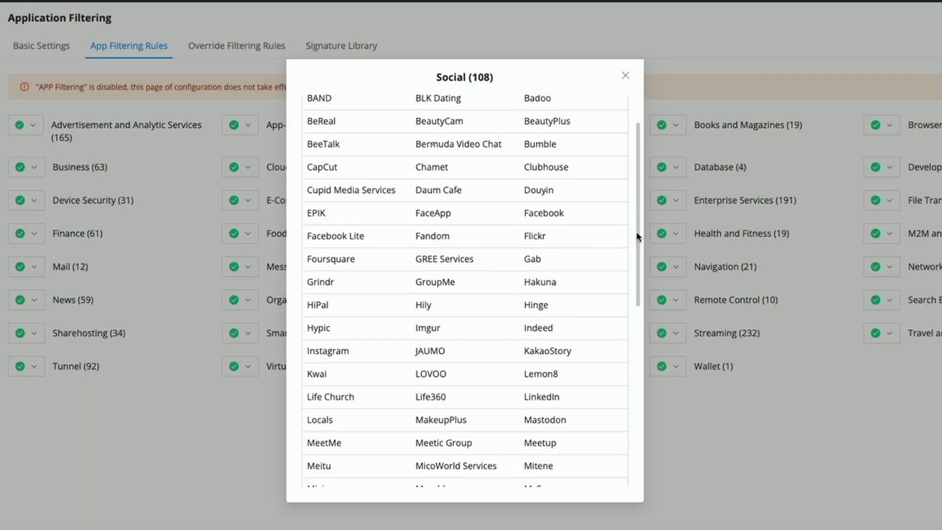
left_click_drag(637, 246, 637, 445)
left_click_drag(635, 411, 618, 290)
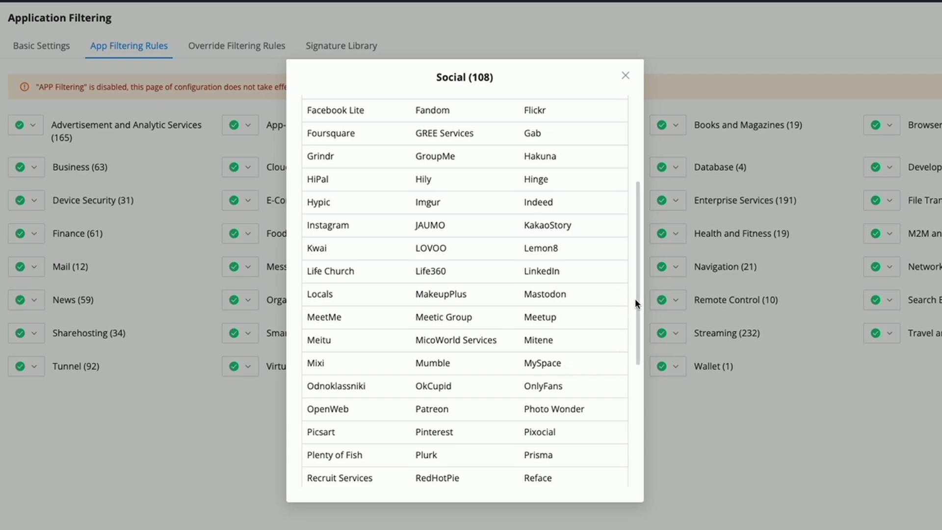
left_click_drag(638, 296, 626, 404)
left_click_drag(457, 363, 402, 360)
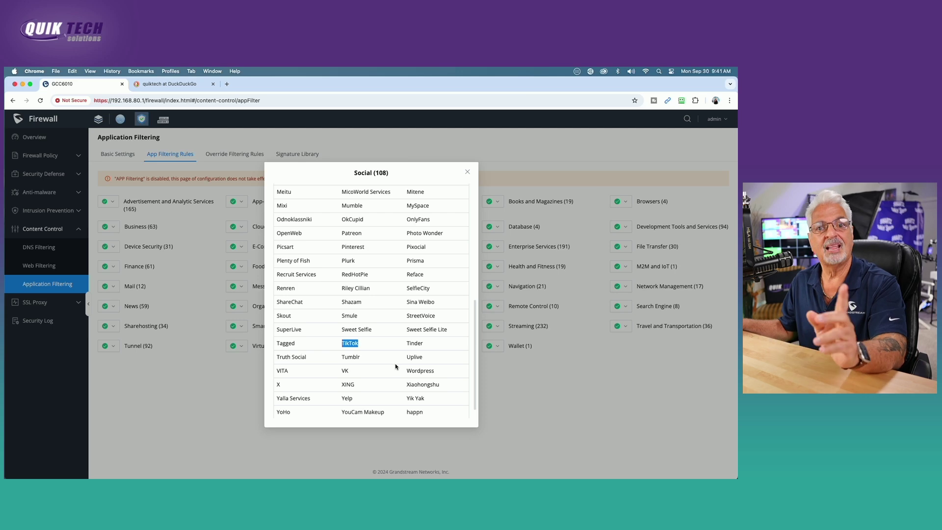
left_click(467, 173)
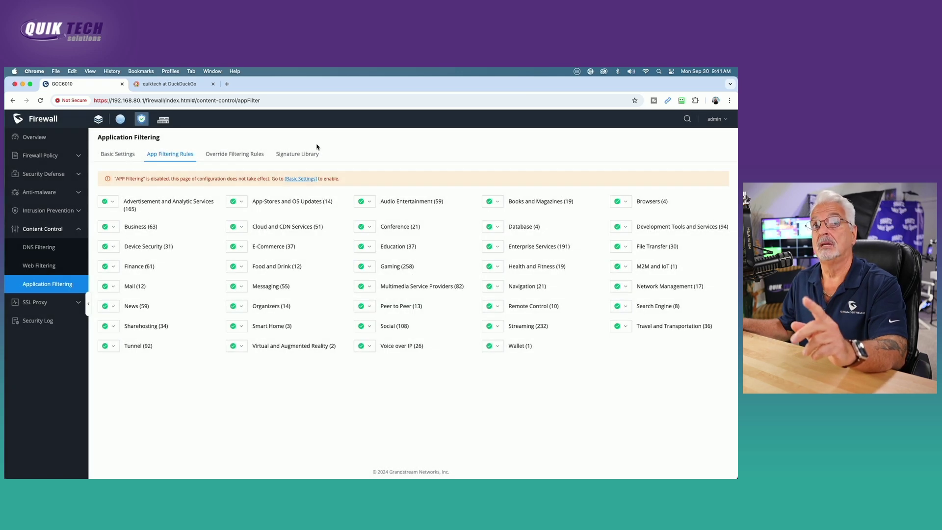
Open the Overview dashboard to view recent web filtering blocks and top filtered applications
left_click(30, 141)
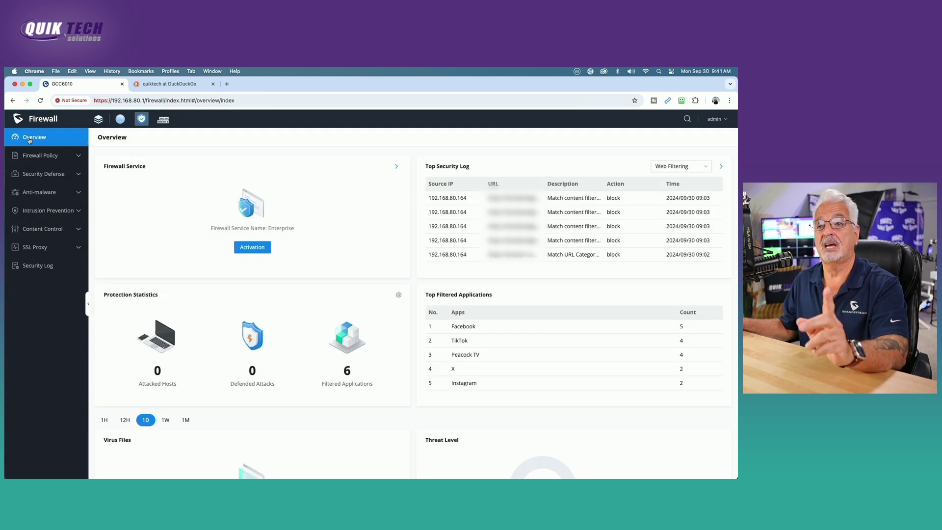